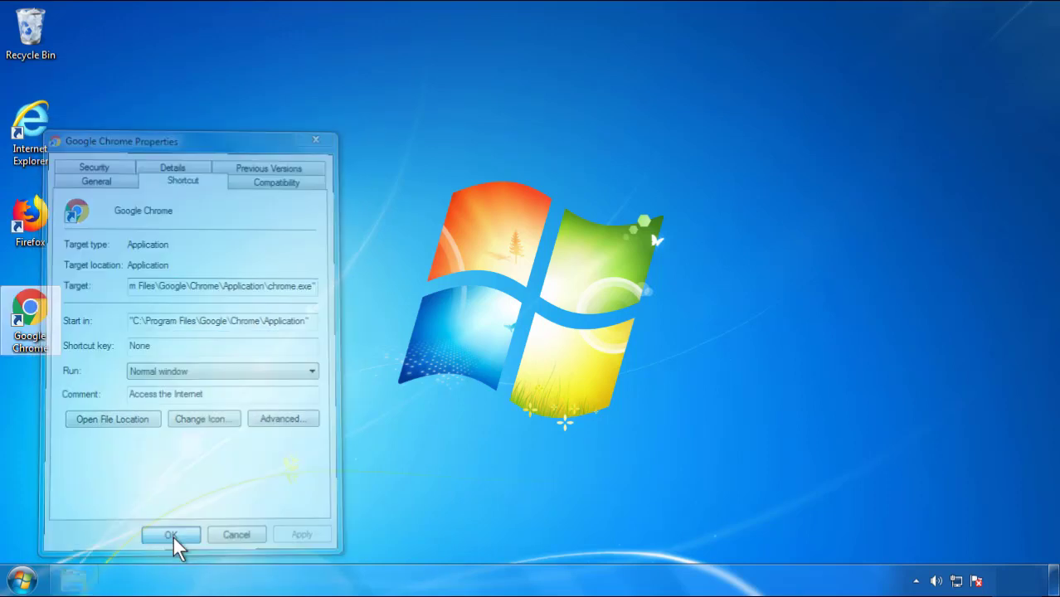
Step: Close the Google Chrome shortcut's Properties dialog, with its target ending at chrome.exe
{"action": "left_click", "coordinate": [21, 580]}
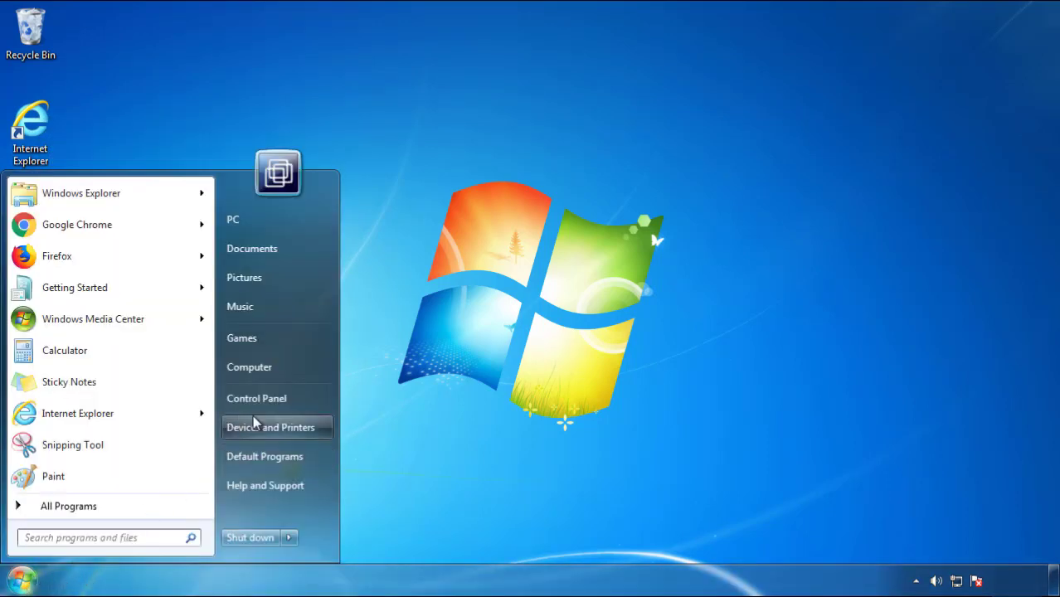
Step: Uninstall SearchMine 2.00 from Programs and Features, sorted newest first, then close the window
{"action": "left_click", "coordinate": [265, 397]}
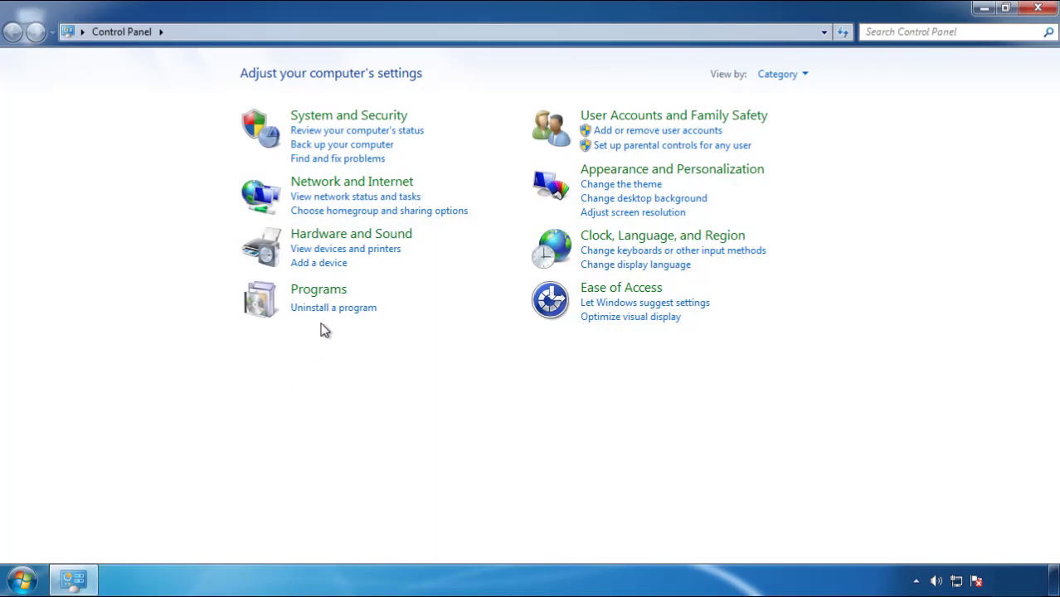
{"action": "left_click", "coordinate": [330, 308]}
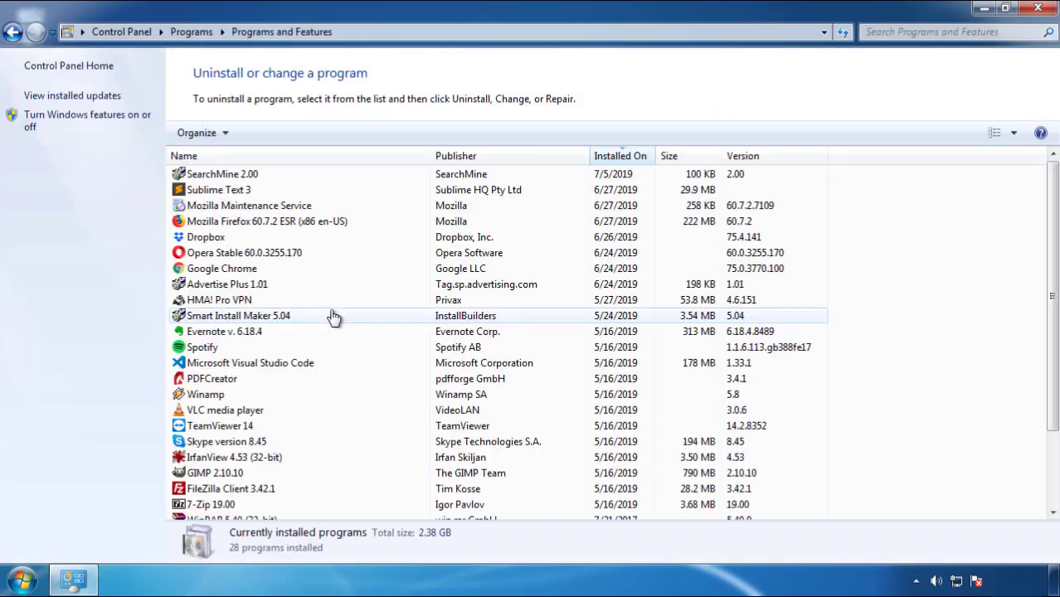
{"action": "left_click", "coordinate": [621, 156]}
{"action": "left_click", "coordinate": [617, 160]}
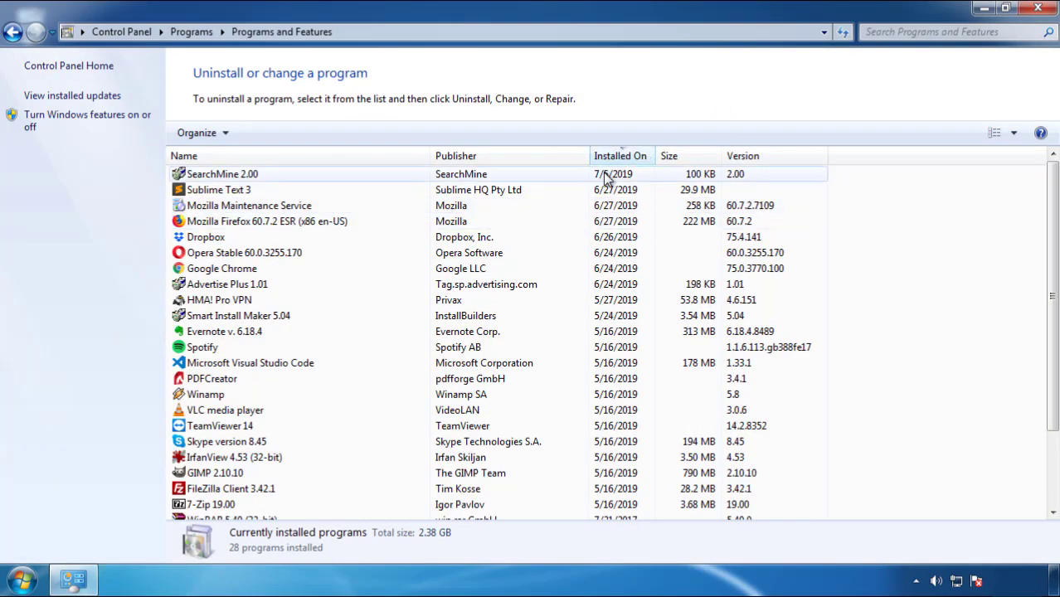
{"action": "left_click", "coordinate": [222, 178]}
{"action": "left_click", "coordinate": [264, 133]}
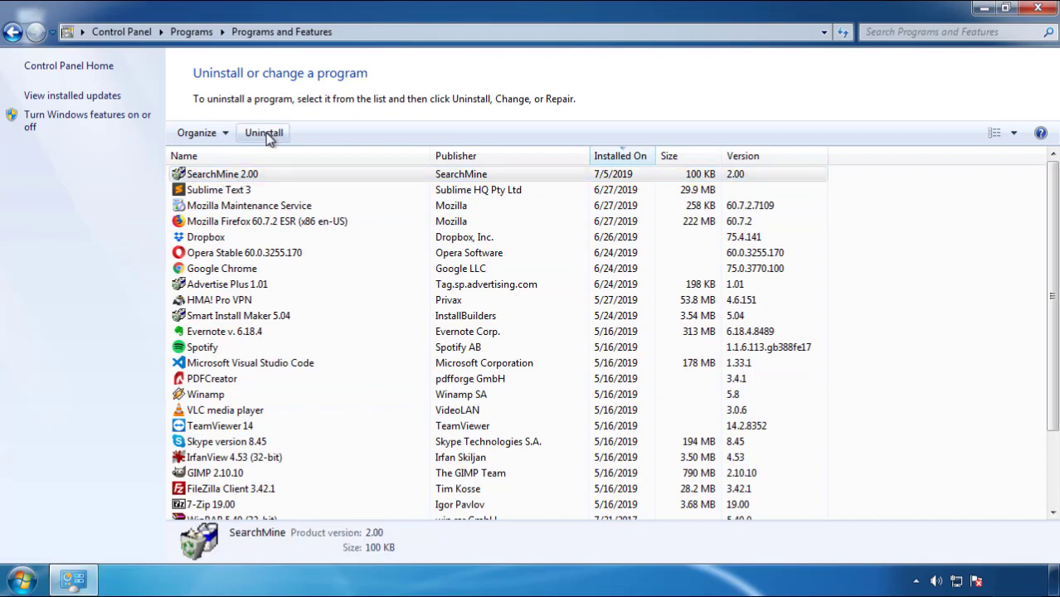
{"action": "left_click", "coordinate": [621, 440]}
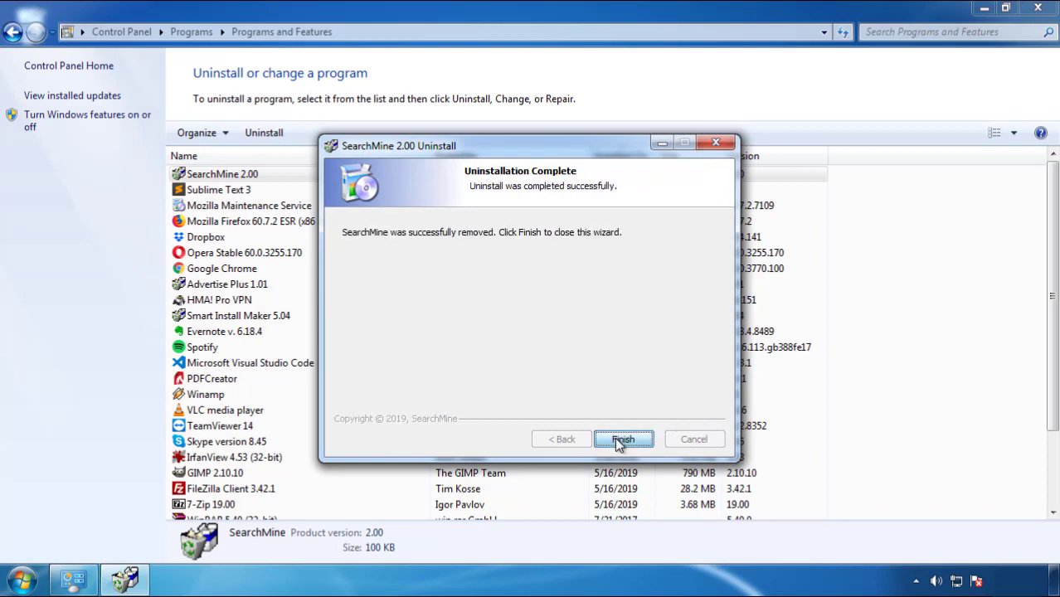
{"action": "left_click", "coordinate": [616, 439]}
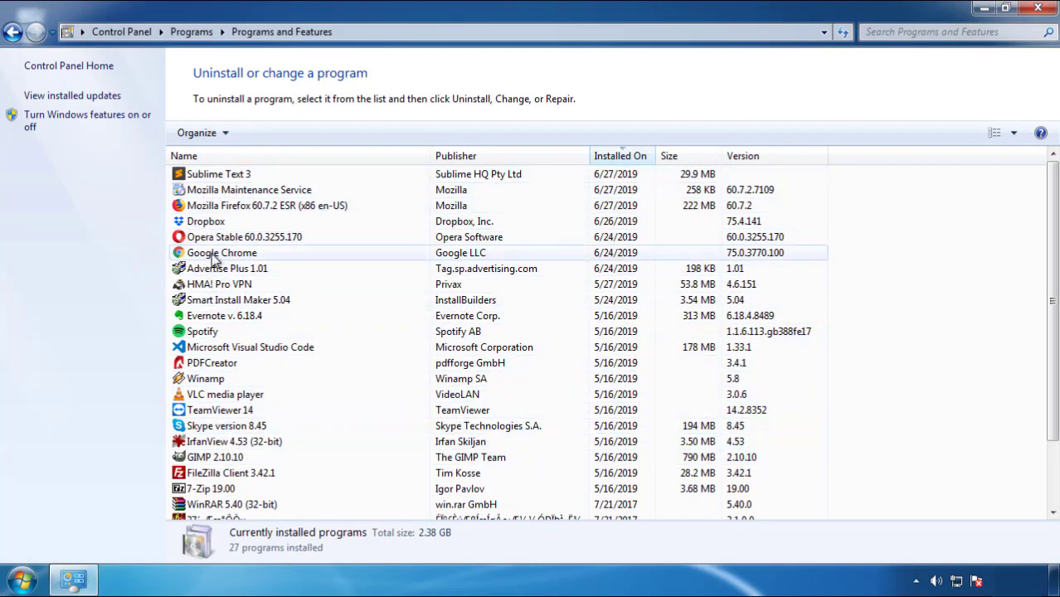
{"action": "left_click", "coordinate": [1038, 10]}
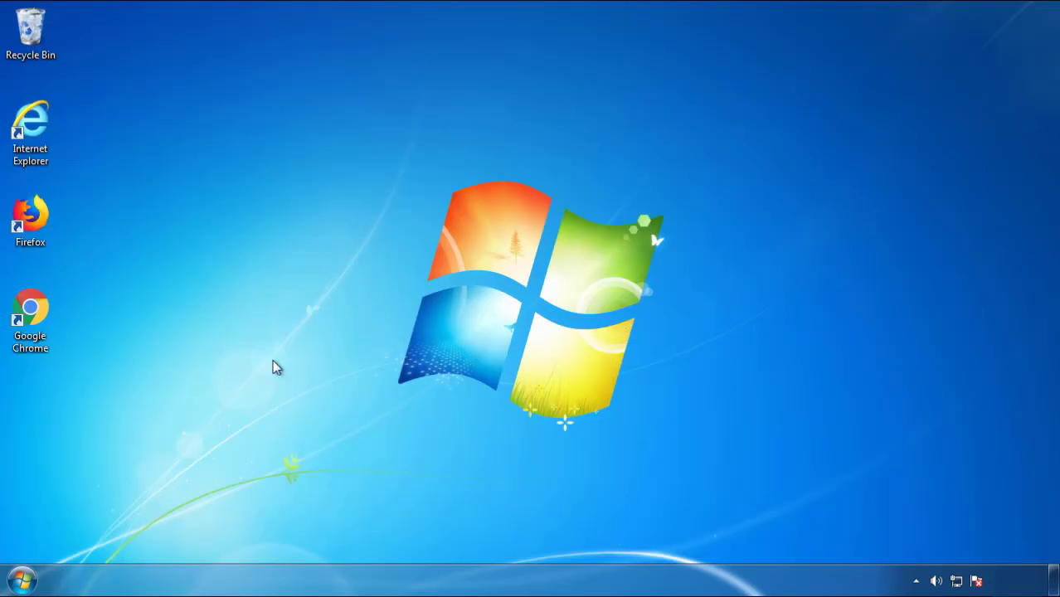
Step: Restart the computer and boot Windows 7 into Safe Mode from the boot menu
{"action": "left_click", "coordinate": [20, 583]}
{"action": "left_click", "coordinate": [289, 538]}
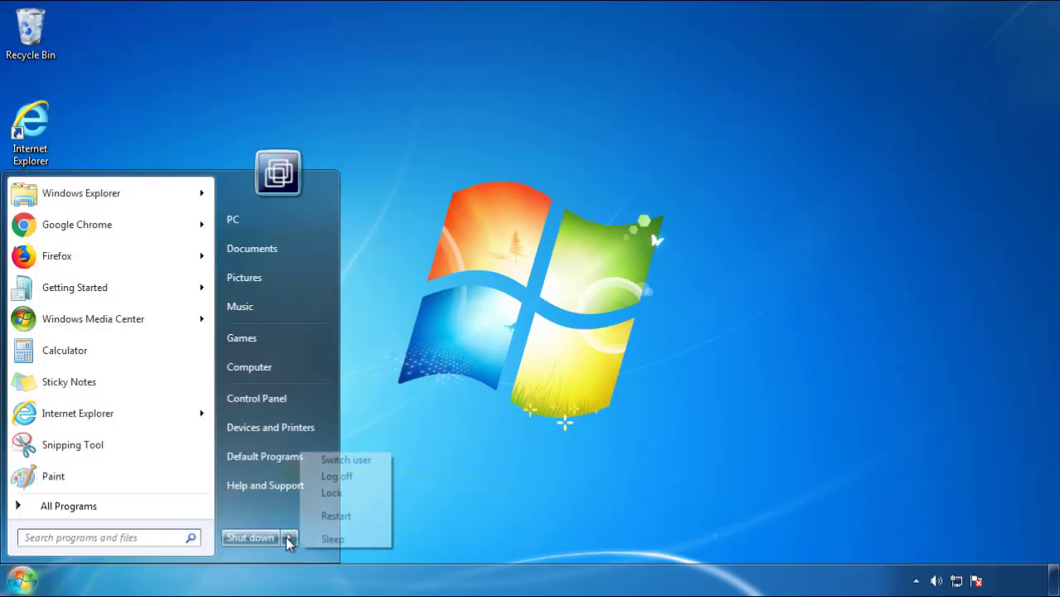
{"action": "left_click", "coordinate": [554, 453]}
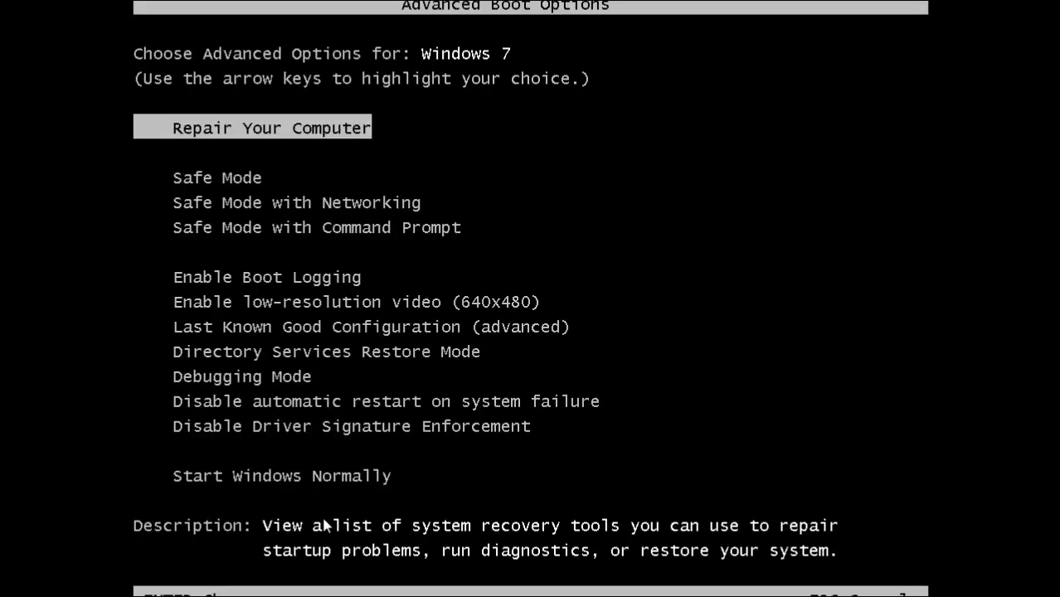
{"action": "key", "text": "Down"}
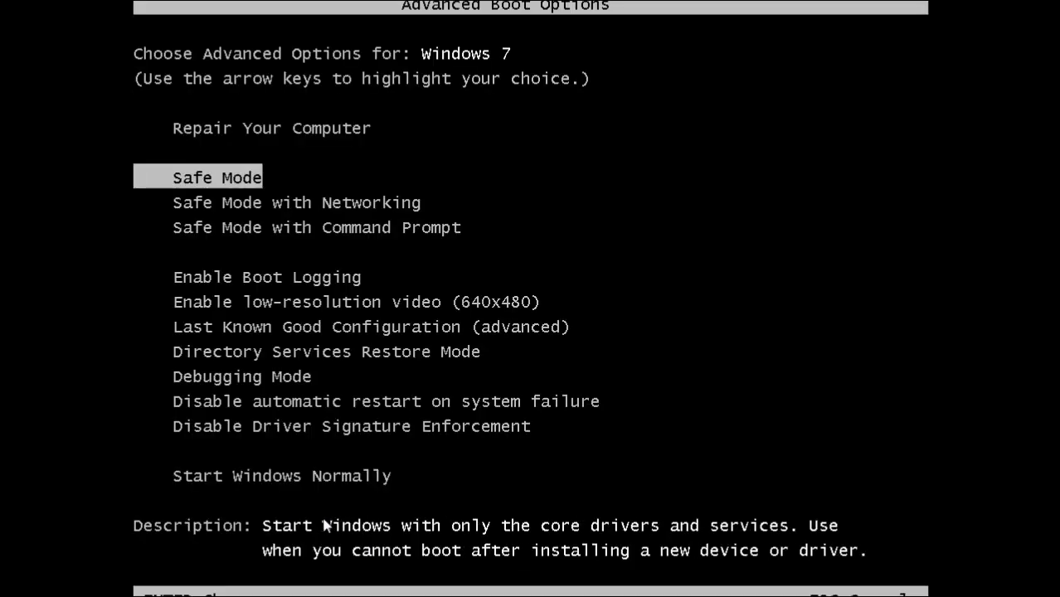
{"action": "key", "text": "Return"}
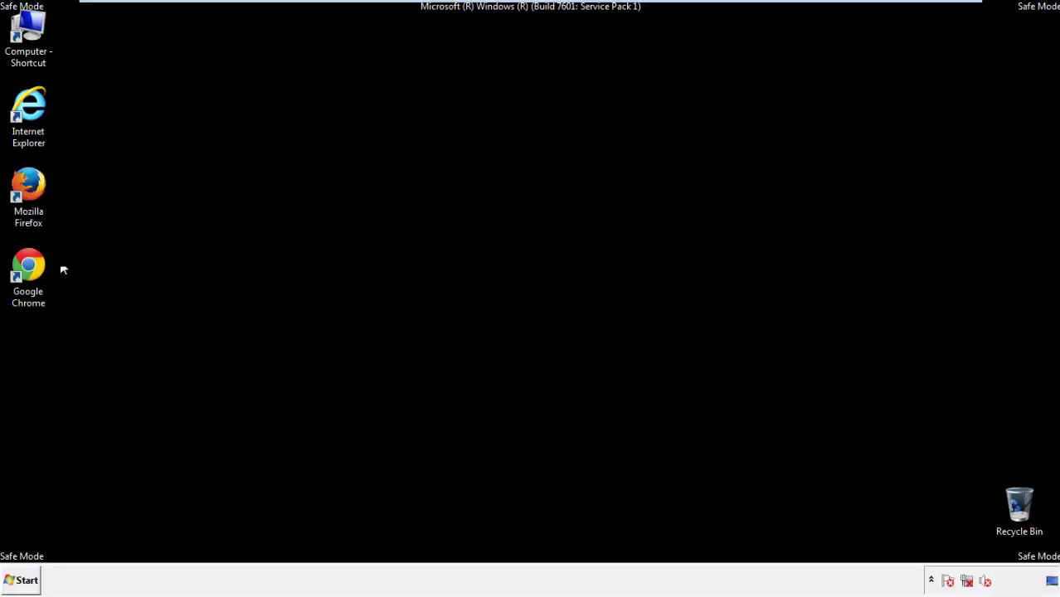
Step: Launch Firefox, dismiss the default-browser prompt, and make sure the menu bar is showing
{"action": "double_click", "coordinate": [38, 192]}
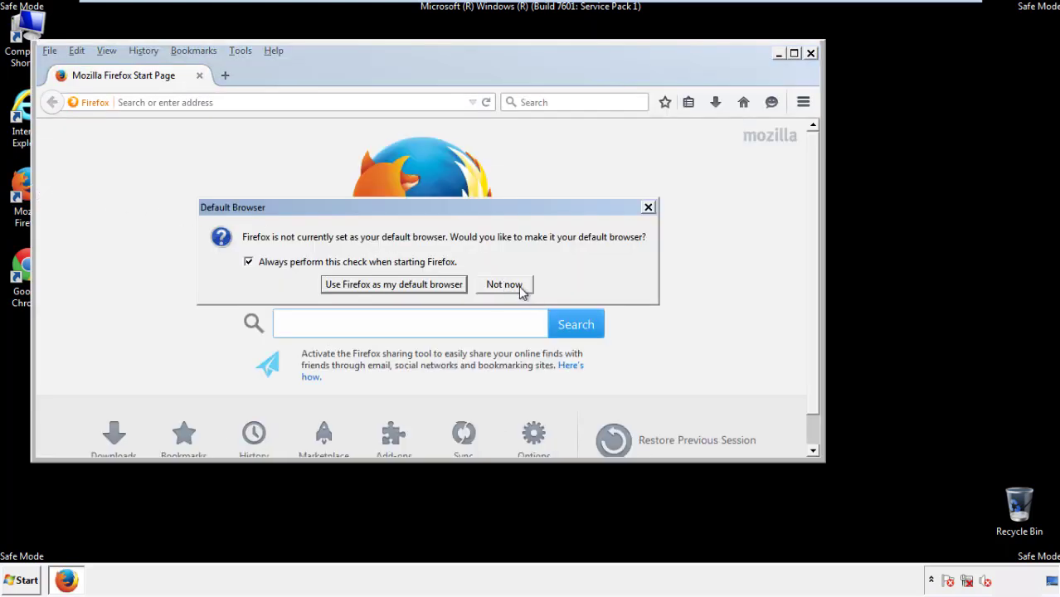
{"action": "left_click", "coordinate": [517, 284]}
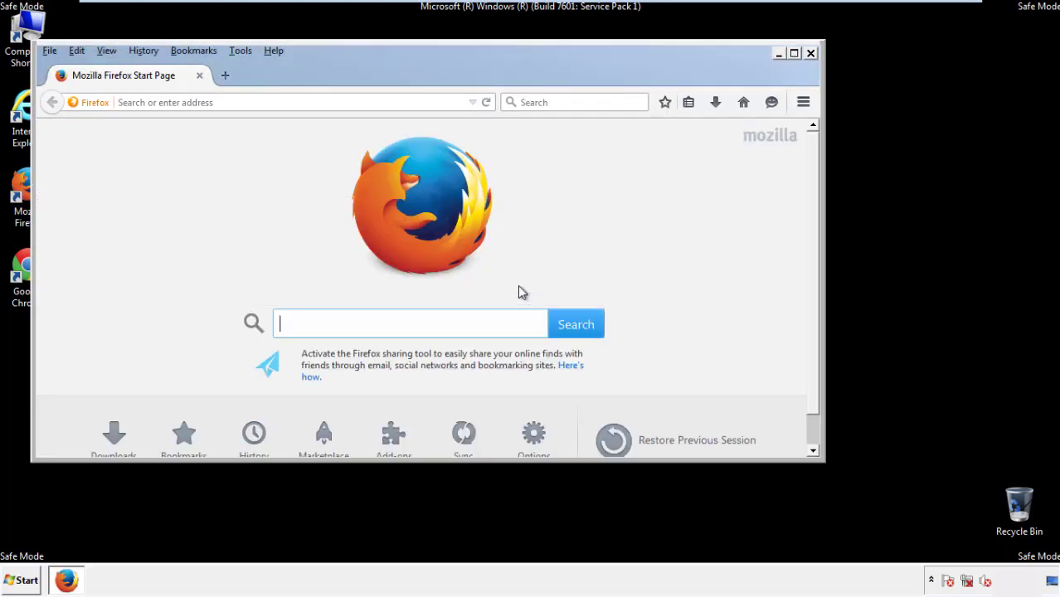
{"action": "right_click", "coordinate": [326, 73]}
{"action": "left_click", "coordinate": [355, 126]}
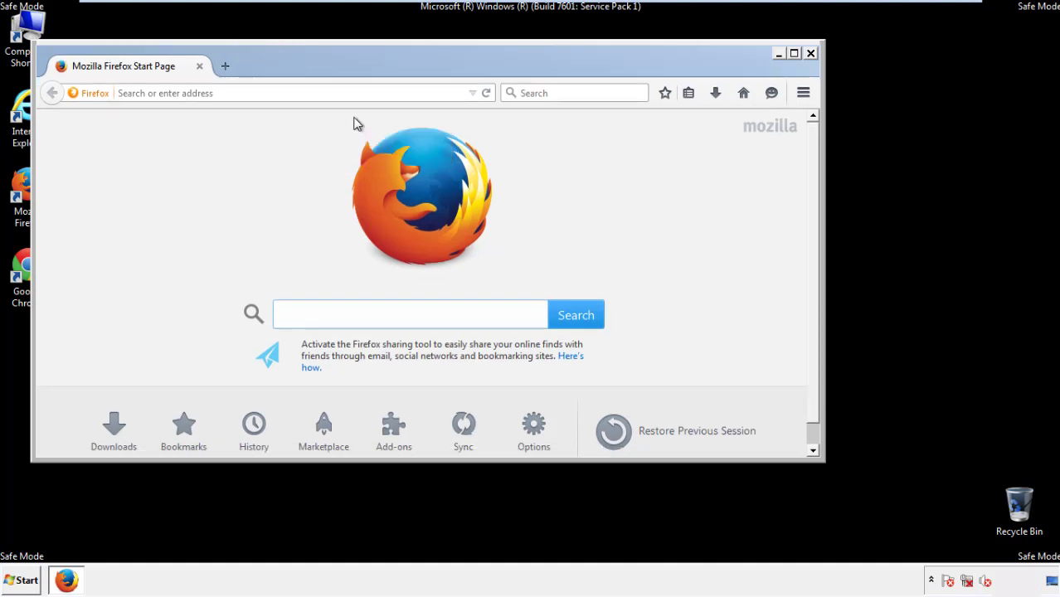
{"action": "right_click", "coordinate": [333, 68]}
{"action": "left_click", "coordinate": [353, 127]}
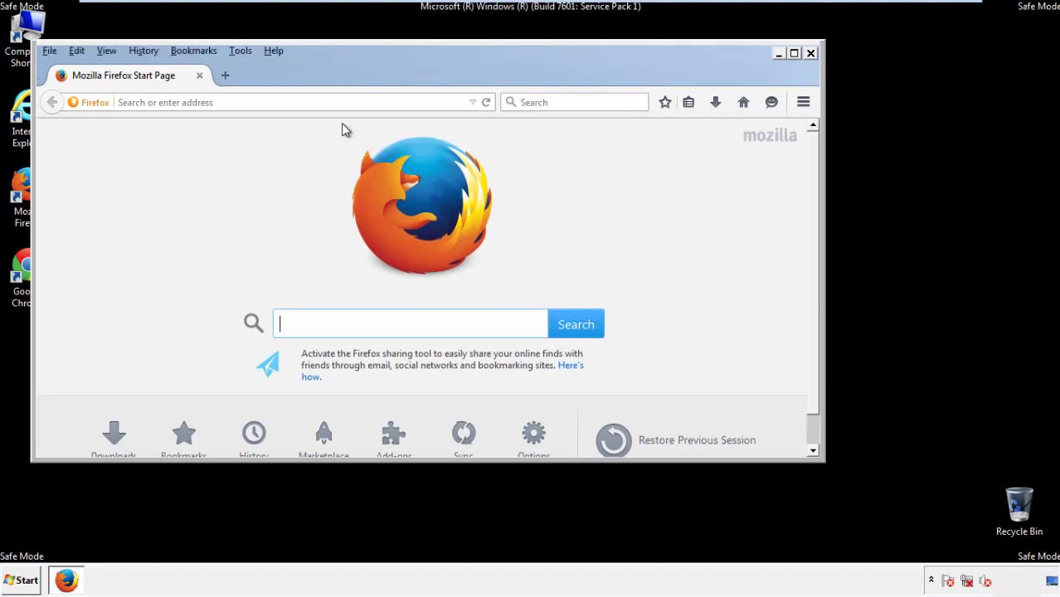
Step: Clear Firefox's recent history for Everything, with all data types including site preferences ticked
{"action": "left_click", "coordinate": [148, 53]}
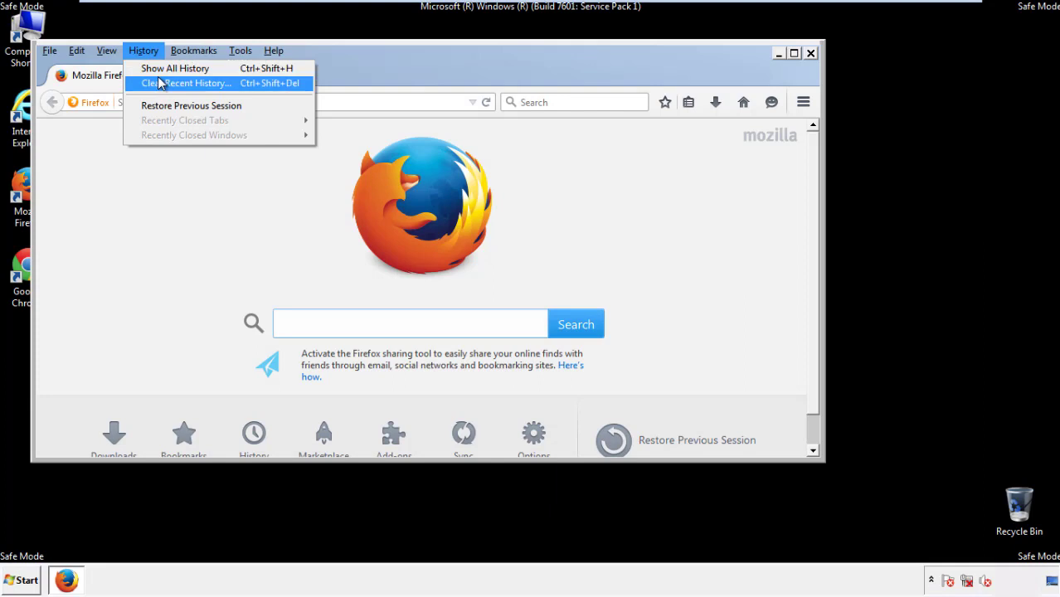
{"action": "left_click", "coordinate": [160, 82]}
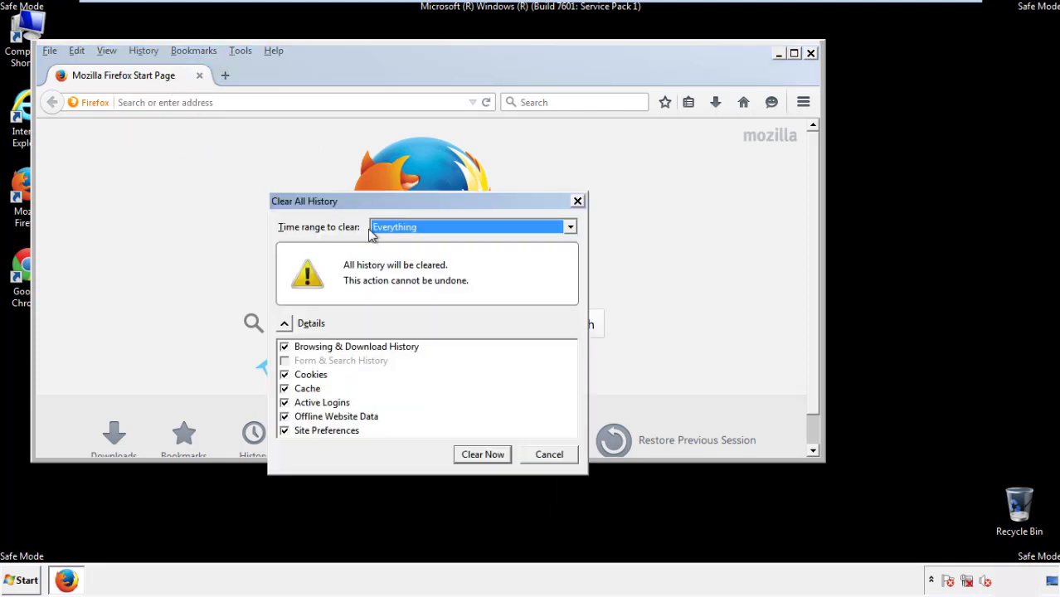
{"action": "left_click", "coordinate": [395, 228]}
{"action": "left_click", "coordinate": [398, 311]}
{"action": "left_click", "coordinate": [285, 416]}
{"action": "left_click", "coordinate": [285, 416]}
{"action": "left_click", "coordinate": [285, 433]}
{"action": "left_click", "coordinate": [285, 432]}
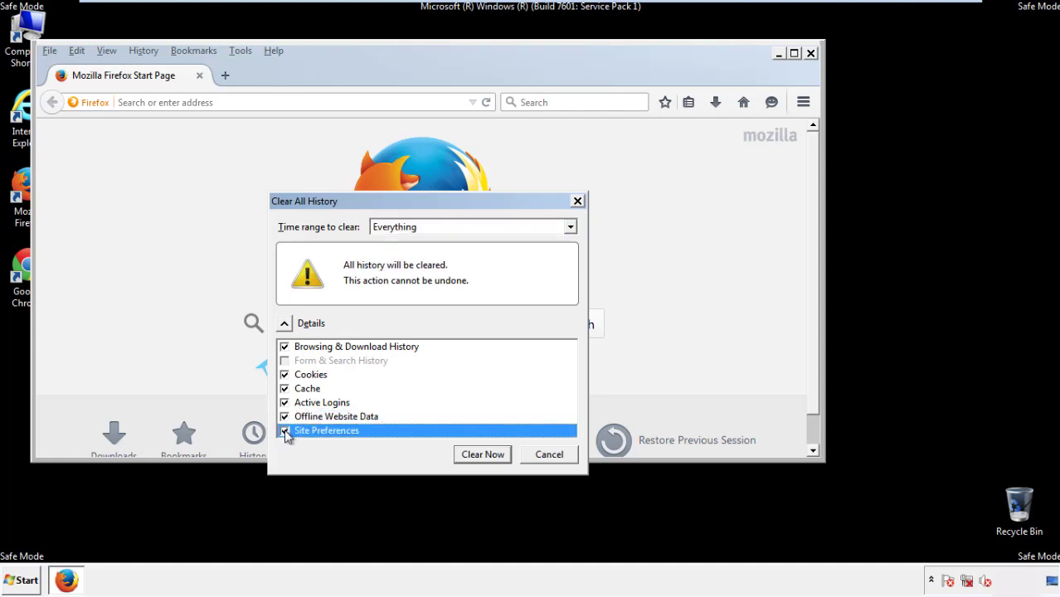
{"action": "left_click", "coordinate": [482, 455]}
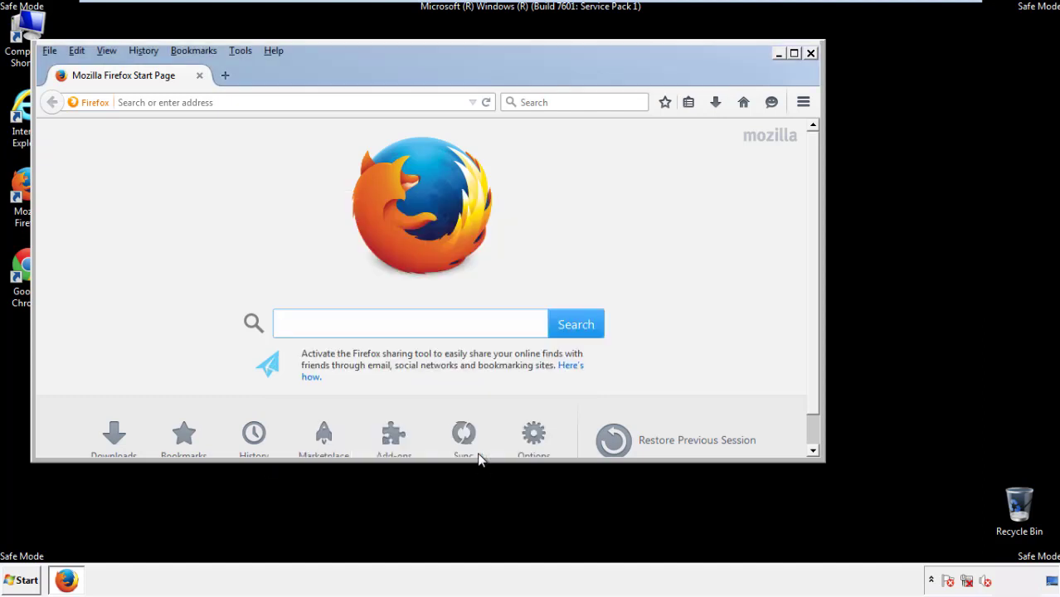
Step: Refresh Firefox to its default settings from the Troubleshooting Information page
{"action": "left_click", "coordinate": [273, 51]}
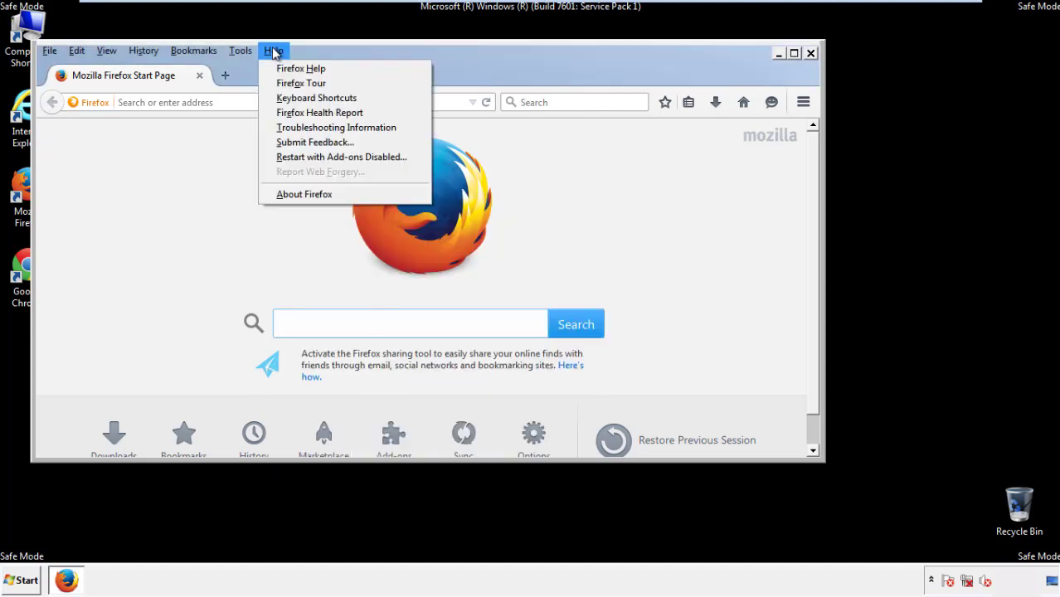
{"action": "left_click", "coordinate": [307, 127]}
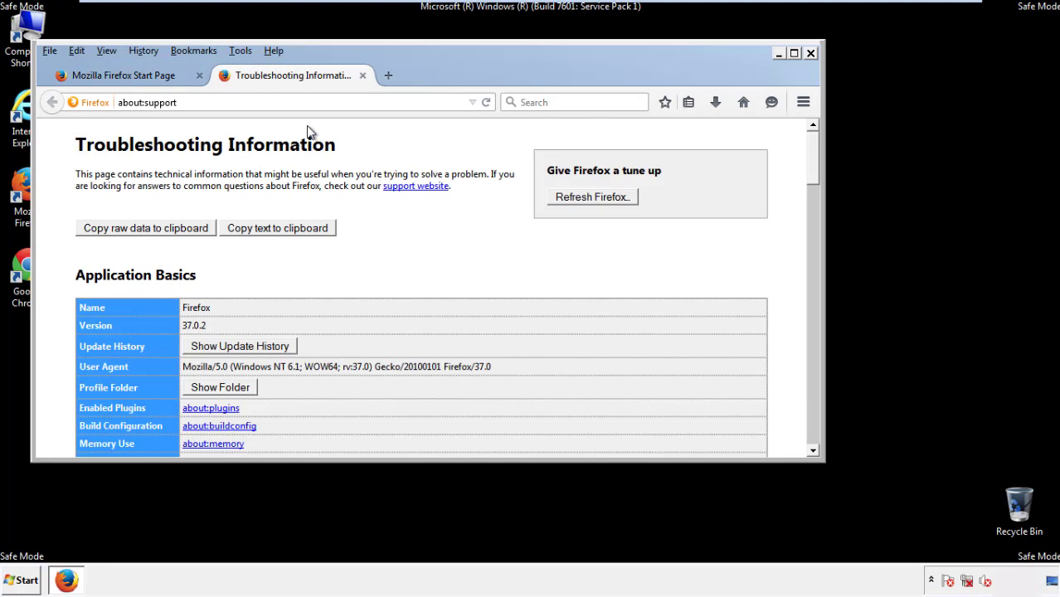
{"action": "left_click", "coordinate": [614, 202]}
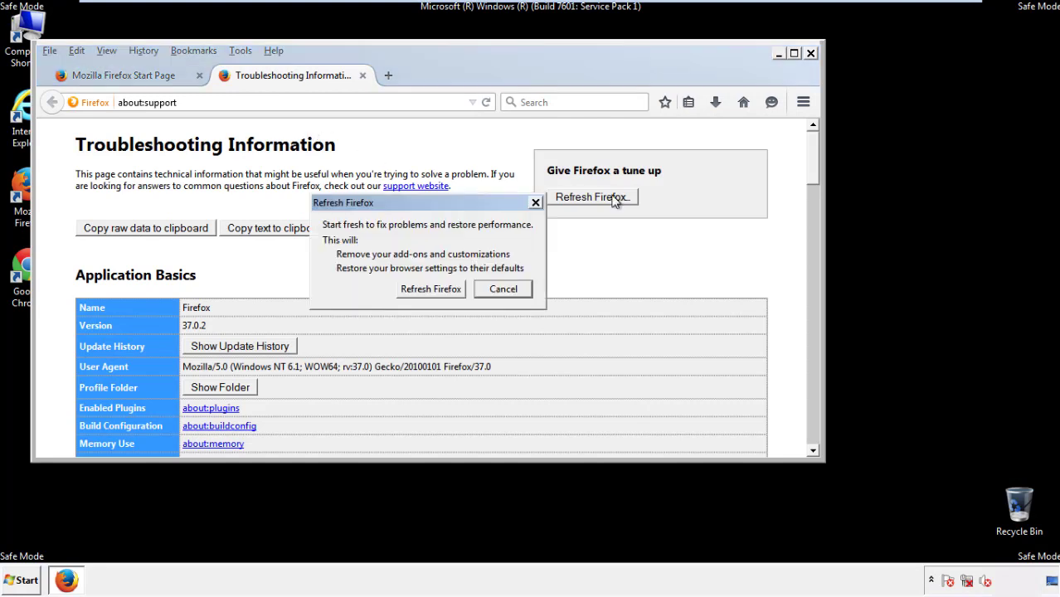
{"action": "left_click", "coordinate": [431, 289]}
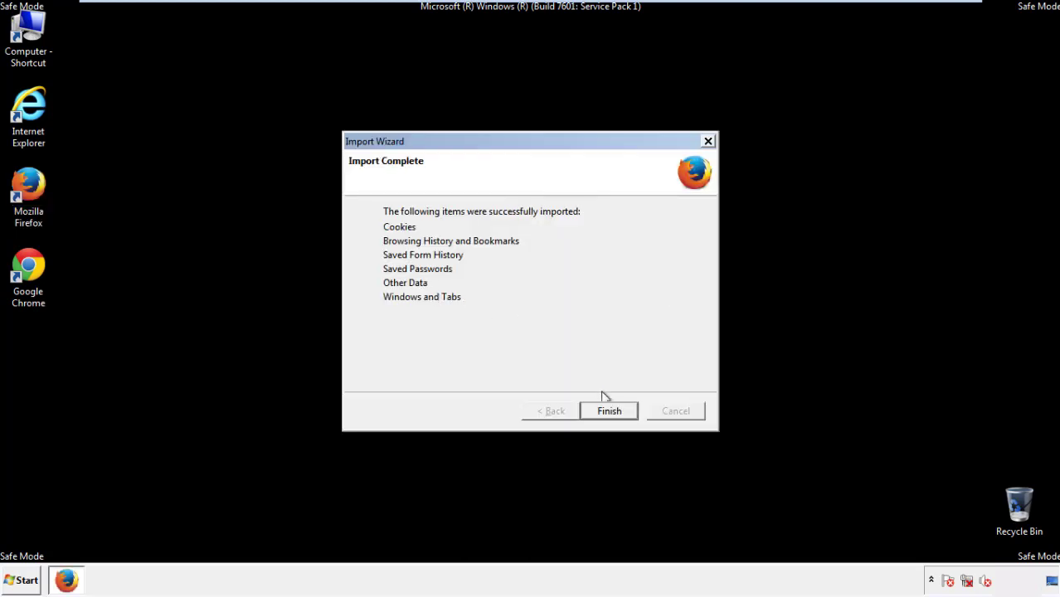
{"action": "left_click", "coordinate": [611, 412]}
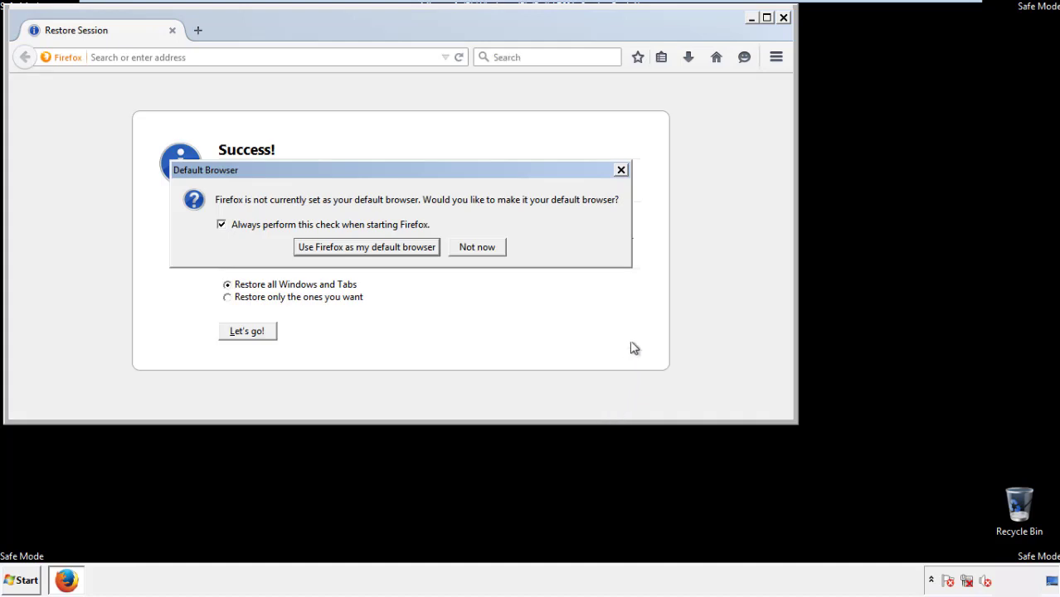
Step: Dismiss the default-browser prompt, close Firefox, and select the Google Chrome desktop shortcut
{"action": "left_click", "coordinate": [479, 250]}
{"action": "left_click", "coordinate": [783, 18]}
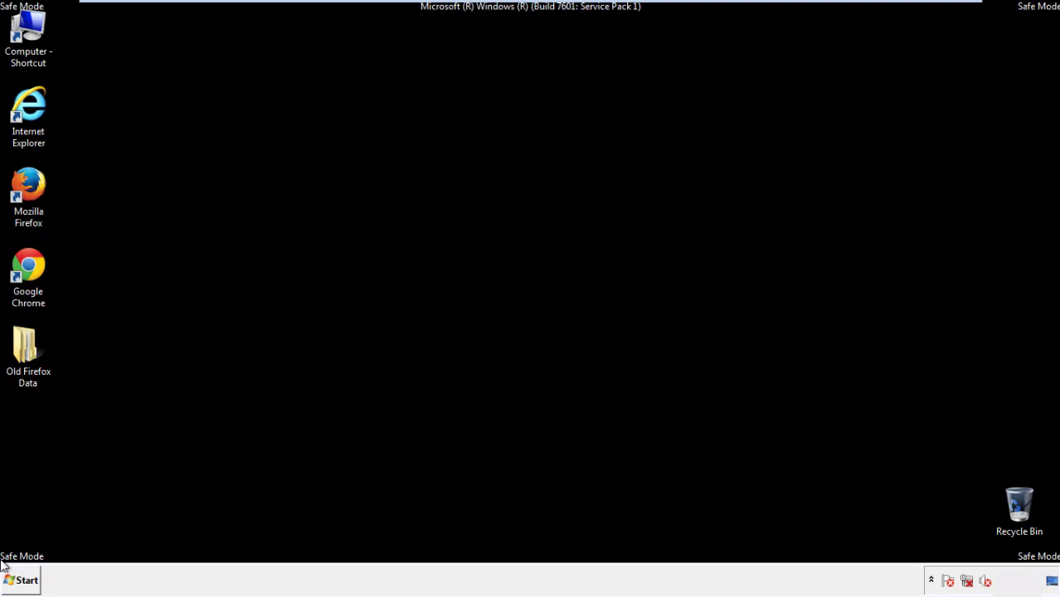
{"action": "left_click", "coordinate": [25, 264]}
Step: Launch Chrome, choose Don't ask again on the default-browser notice, and open the main menu
{"action": "double_click", "coordinate": [24, 262]}
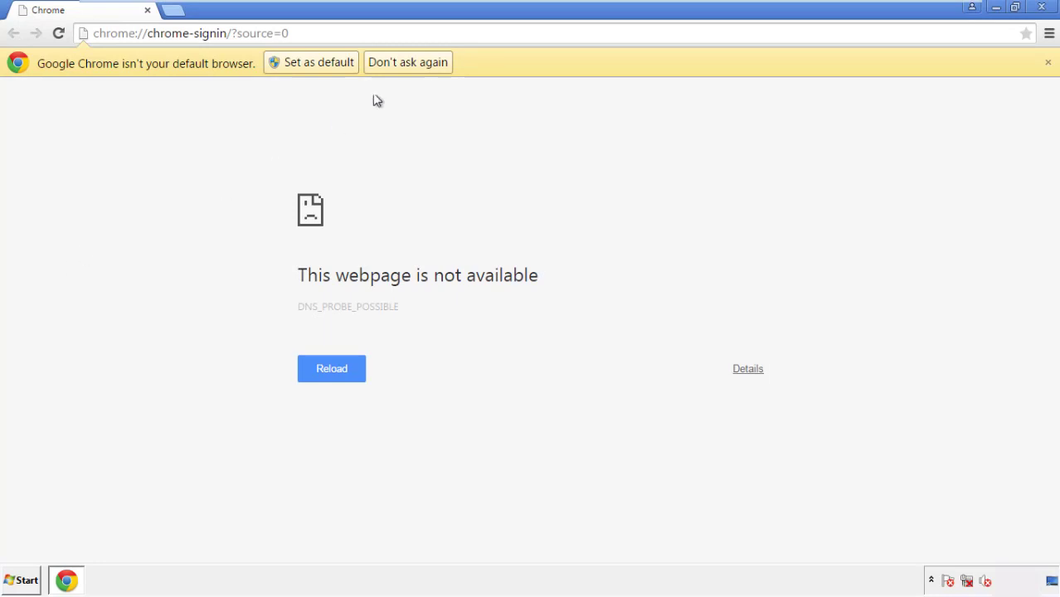
{"action": "left_click", "coordinate": [427, 64]}
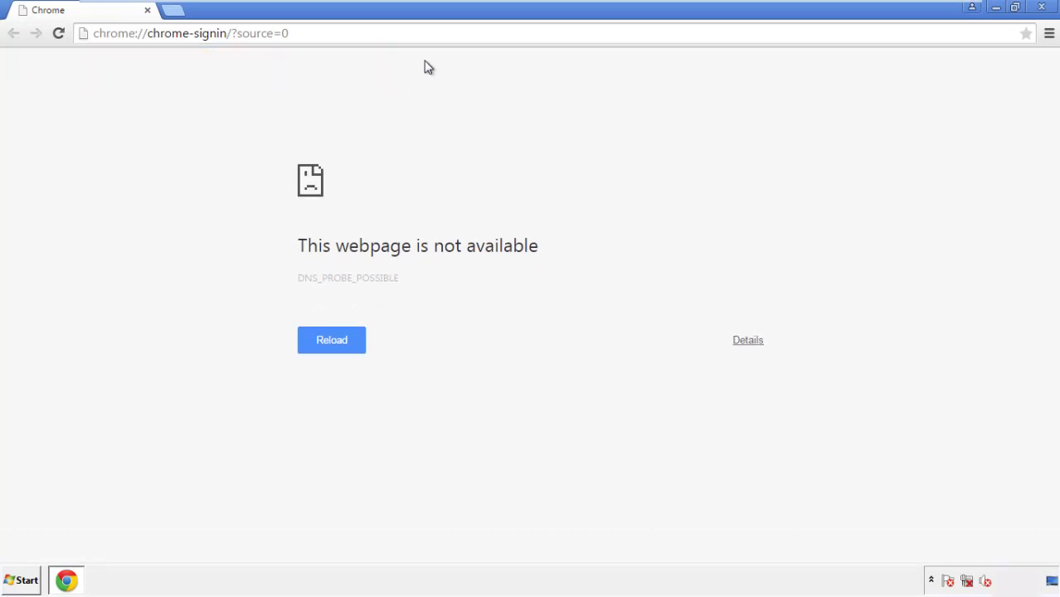
{"action": "left_click", "coordinate": [1049, 34]}
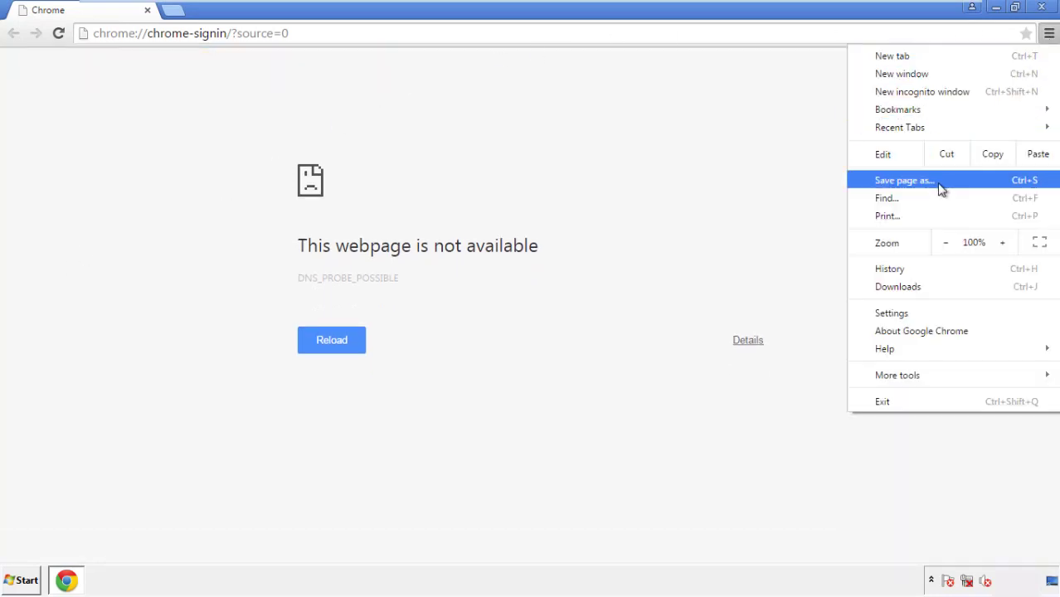
Step: Clear Chrome's browsing data from the beginning of time, including autofill form data
{"action": "left_click", "coordinate": [896, 313]}
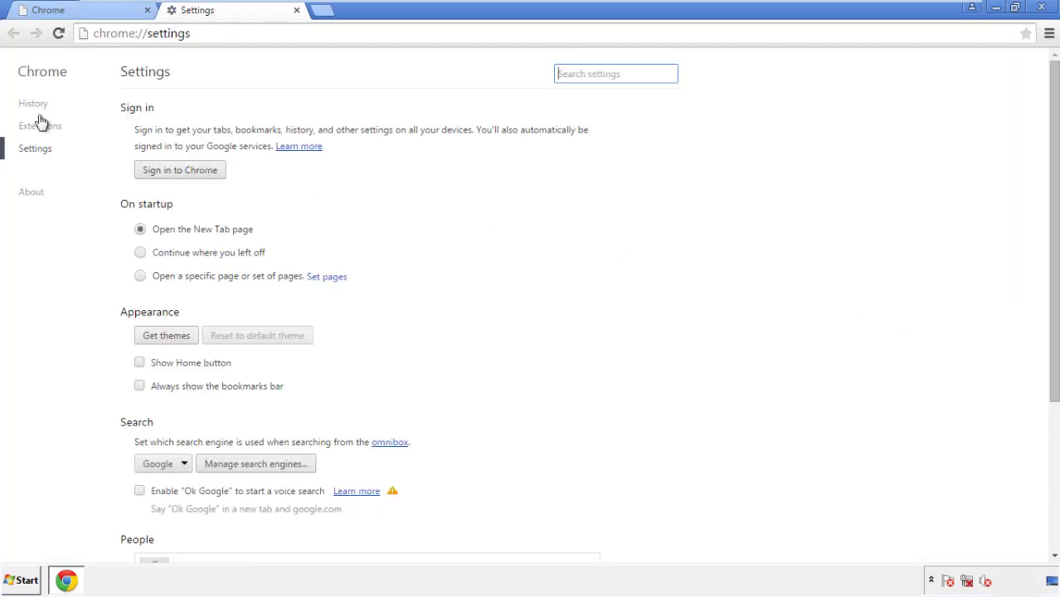
{"action": "left_click", "coordinate": [33, 104]}
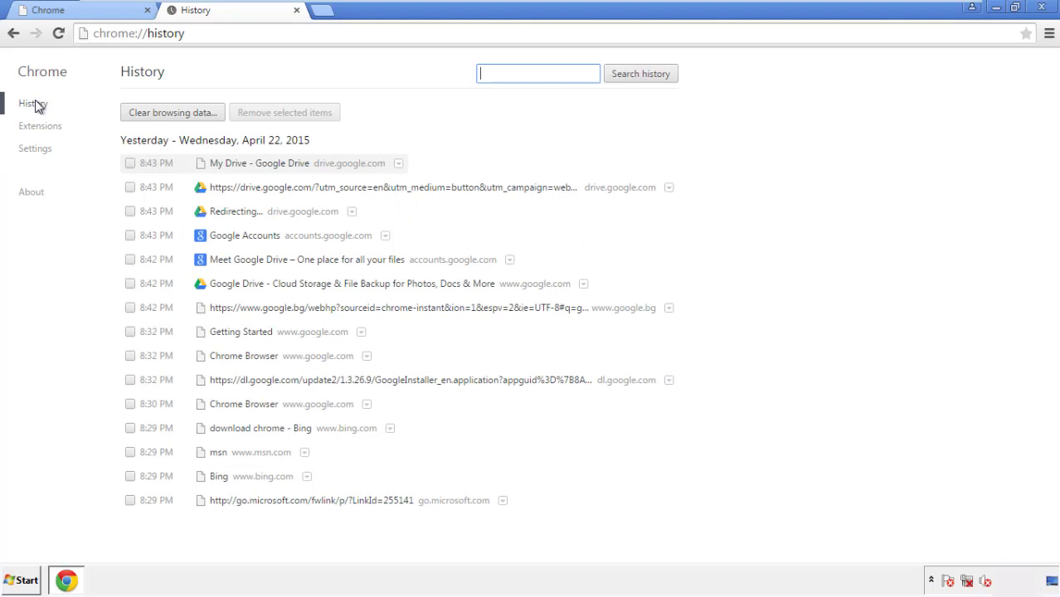
{"action": "left_click", "coordinate": [159, 115]}
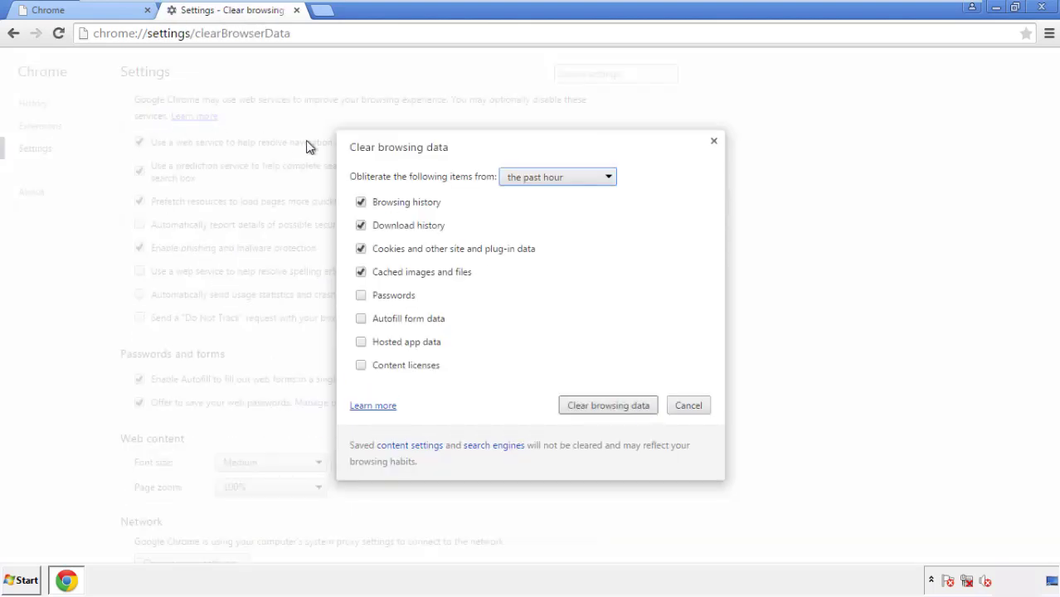
{"action": "left_click", "coordinate": [532, 180]}
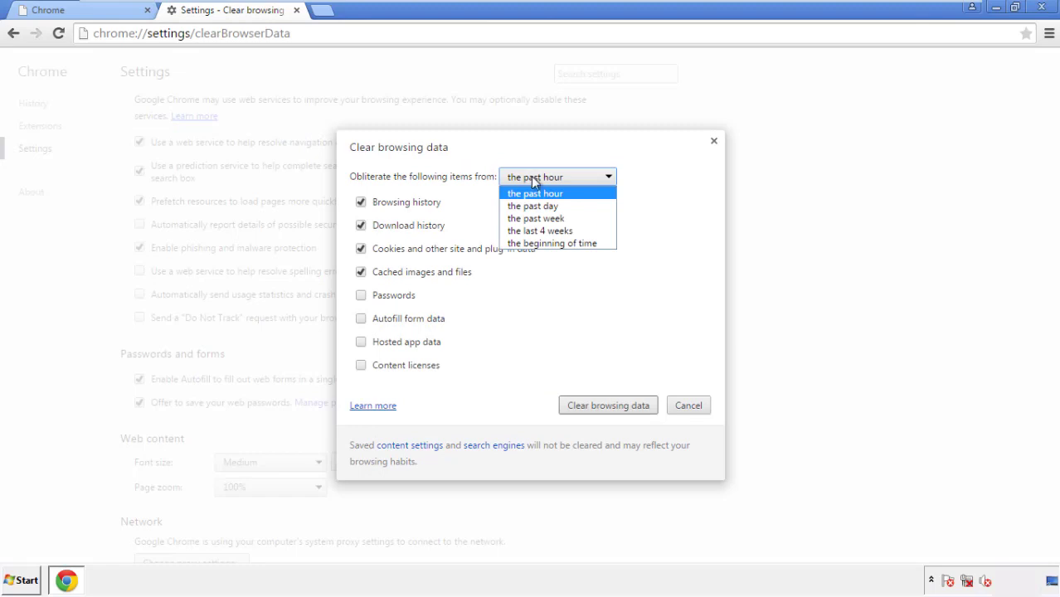
{"action": "left_click", "coordinate": [530, 243]}
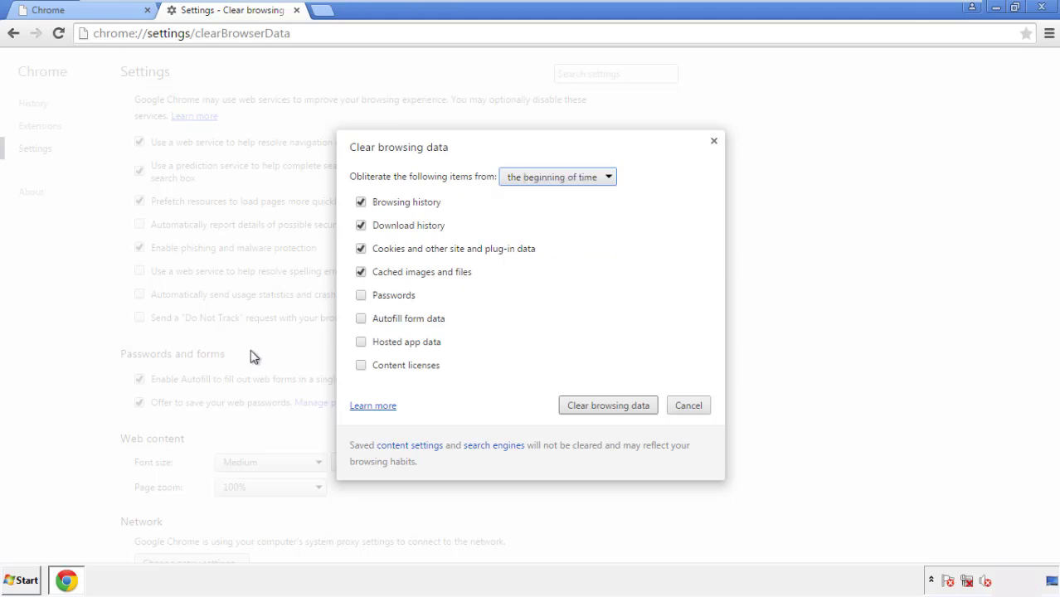
{"action": "left_click", "coordinate": [363, 320]}
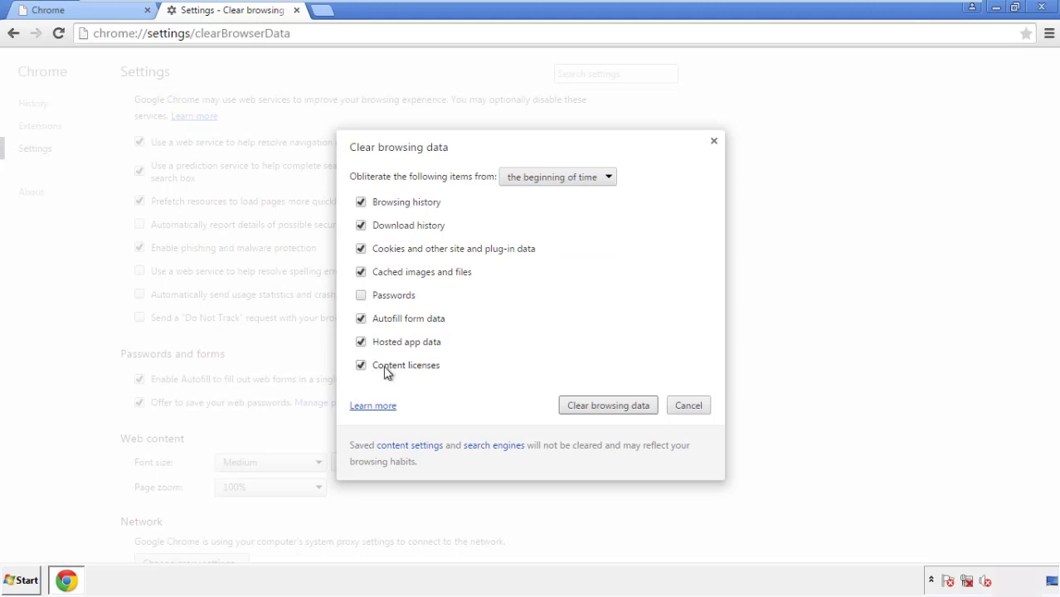
{"action": "left_click", "coordinate": [594, 409]}
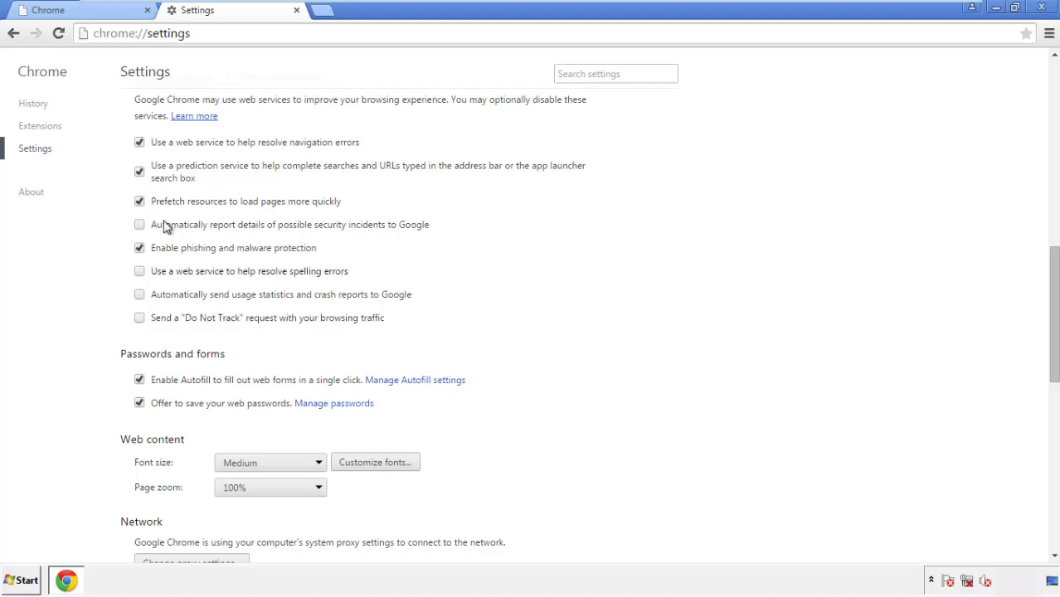
Step: Reset Chrome's settings to their original defaults, then close Chrome
{"action": "left_click_drag", "start_coordinate": [1053, 264], "coordinate": [1032, 462]}
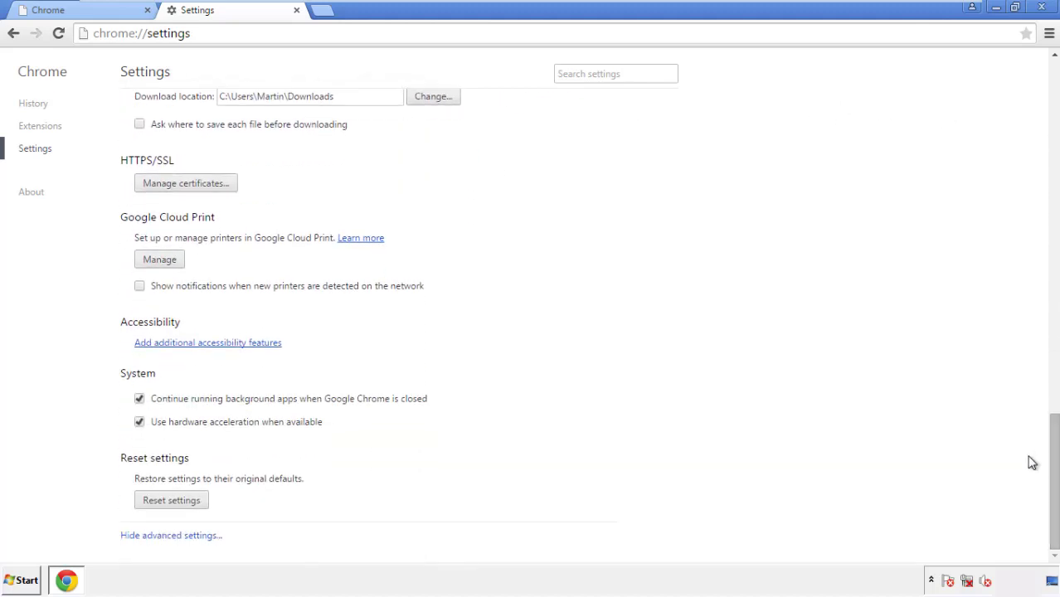
{"action": "left_click", "coordinate": [200, 502]}
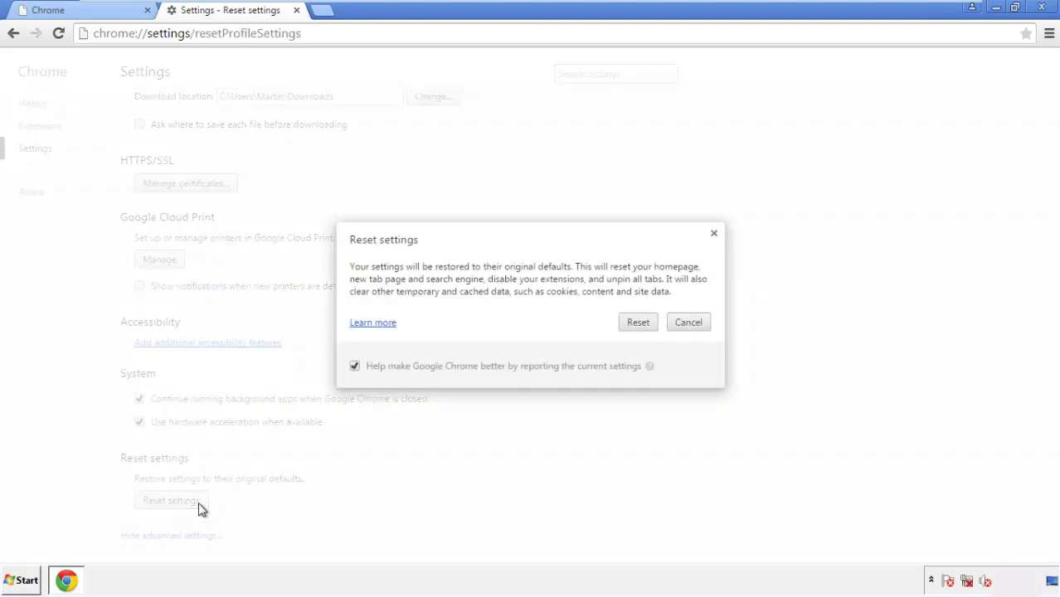
{"action": "left_click", "coordinate": [638, 322]}
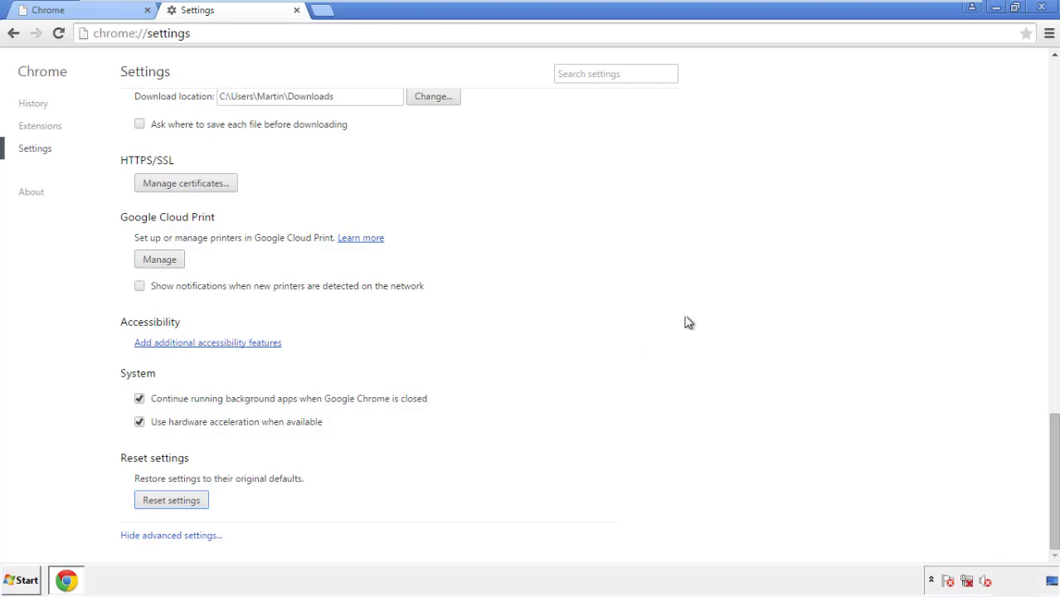
{"action": "left_click", "coordinate": [1041, 7]}
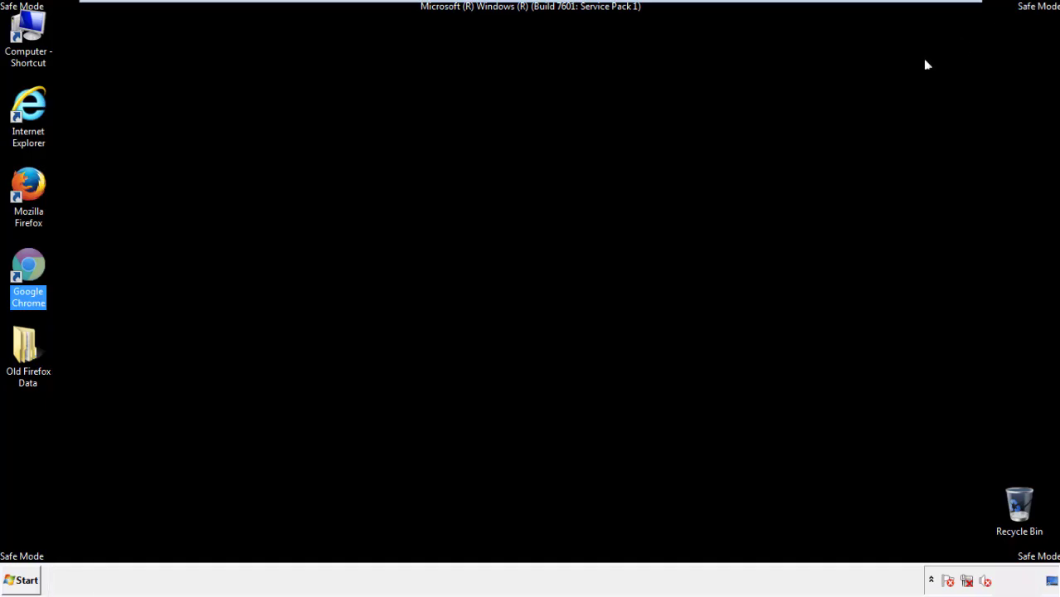
Step: Remove the Search Mine extension in Firefox's Add-ons Manager, then close Firefox
{"action": "left_click", "coordinate": [572, 268]}
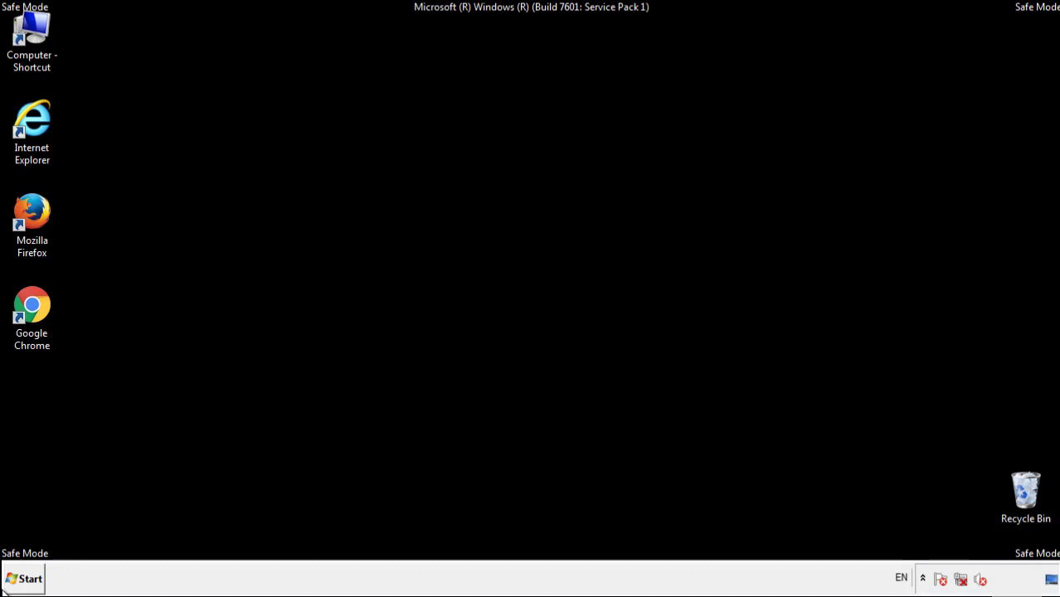
{"action": "double_click", "coordinate": [40, 206]}
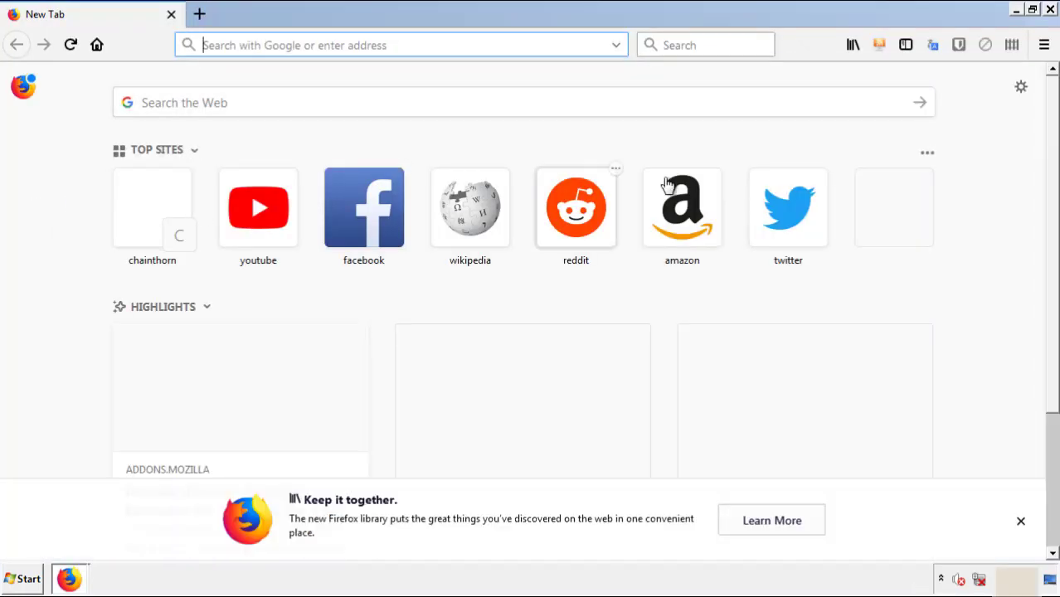
{"action": "left_click", "coordinate": [1043, 45]}
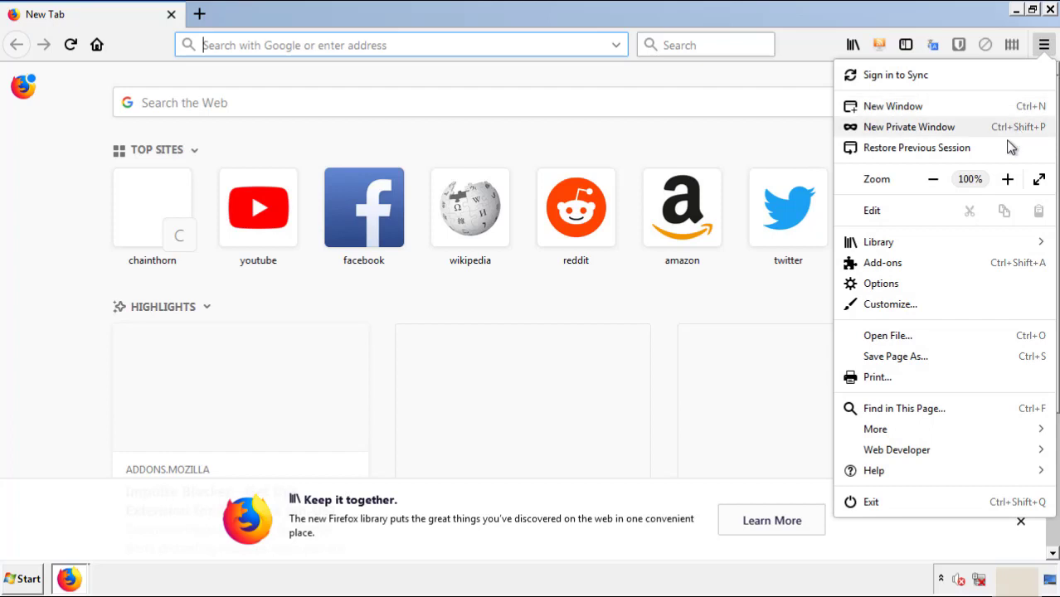
{"action": "left_click", "coordinate": [883, 263]}
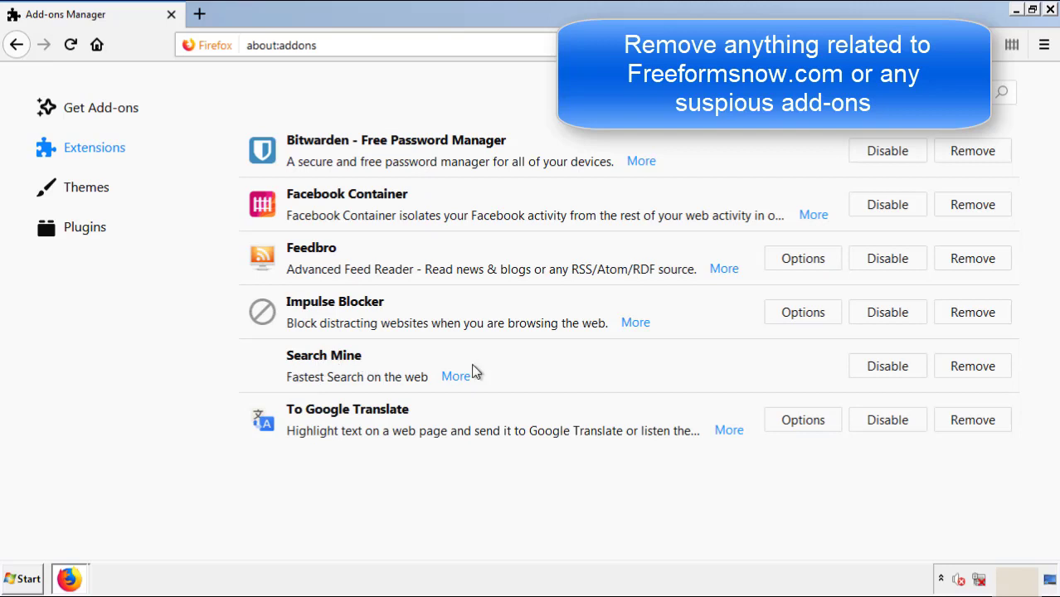
{"action": "left_click", "coordinate": [966, 374]}
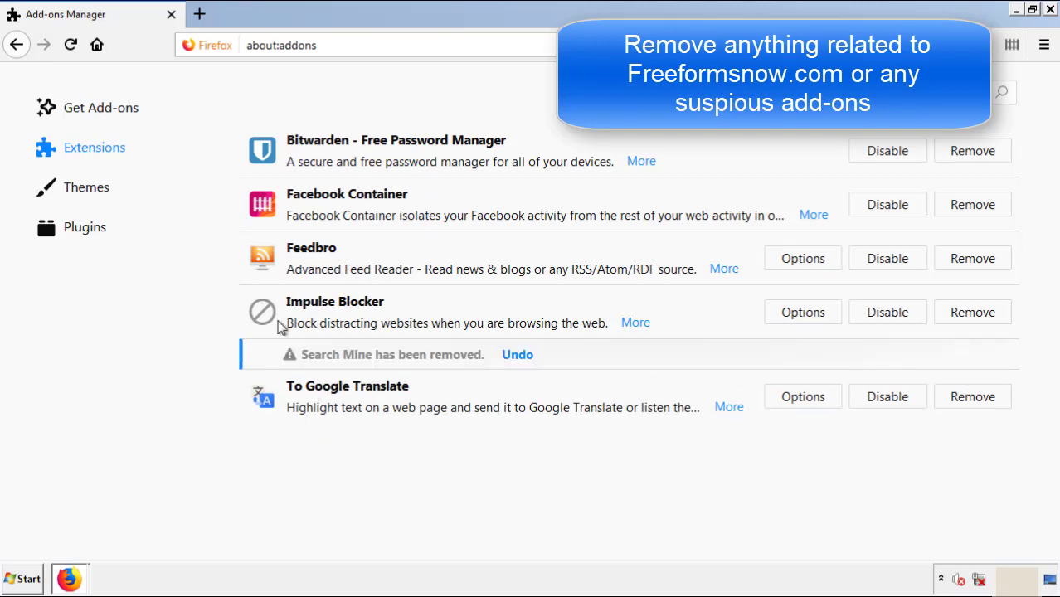
{"action": "left_click", "coordinate": [1050, 11]}
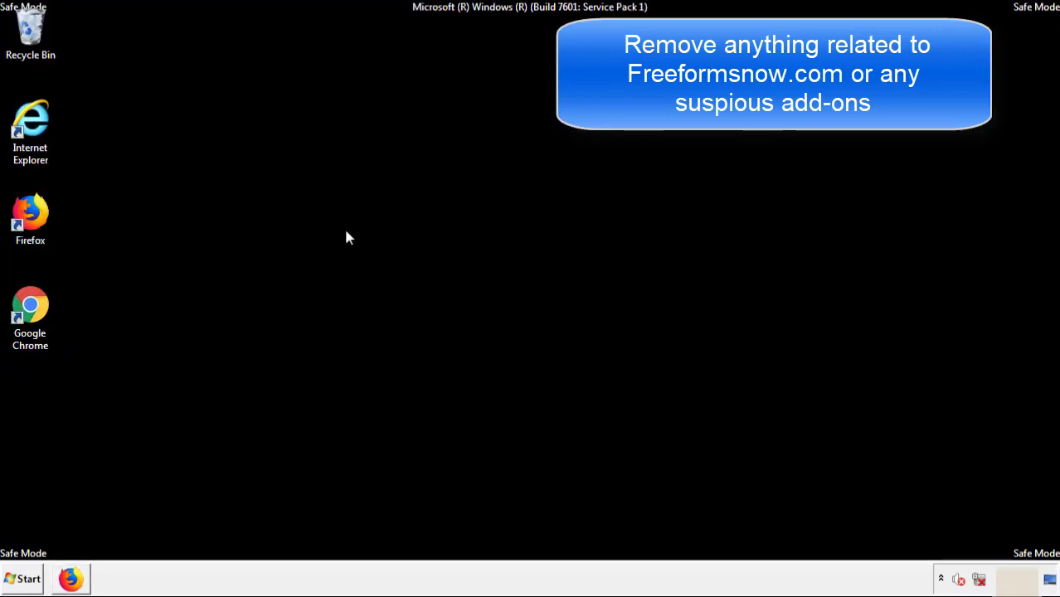
Step: Remove the Search Mine extension from Chrome's Extensions page and confirm the removal
{"action": "double_click", "coordinate": [30, 311]}
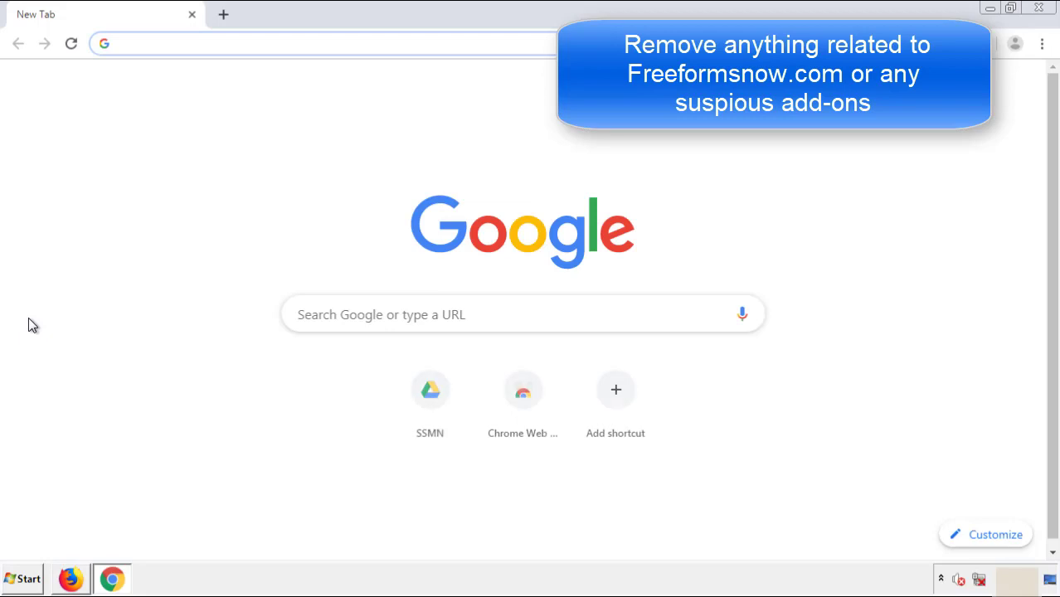
{"action": "left_click", "coordinate": [1041, 43]}
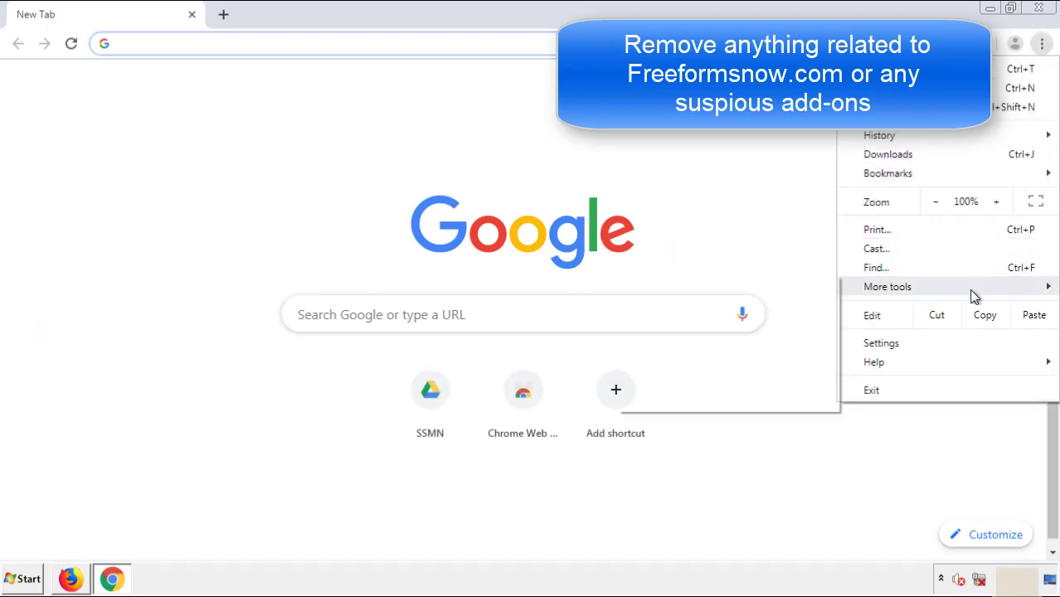
{"action": "mouse_move", "coordinate": [951, 289]}
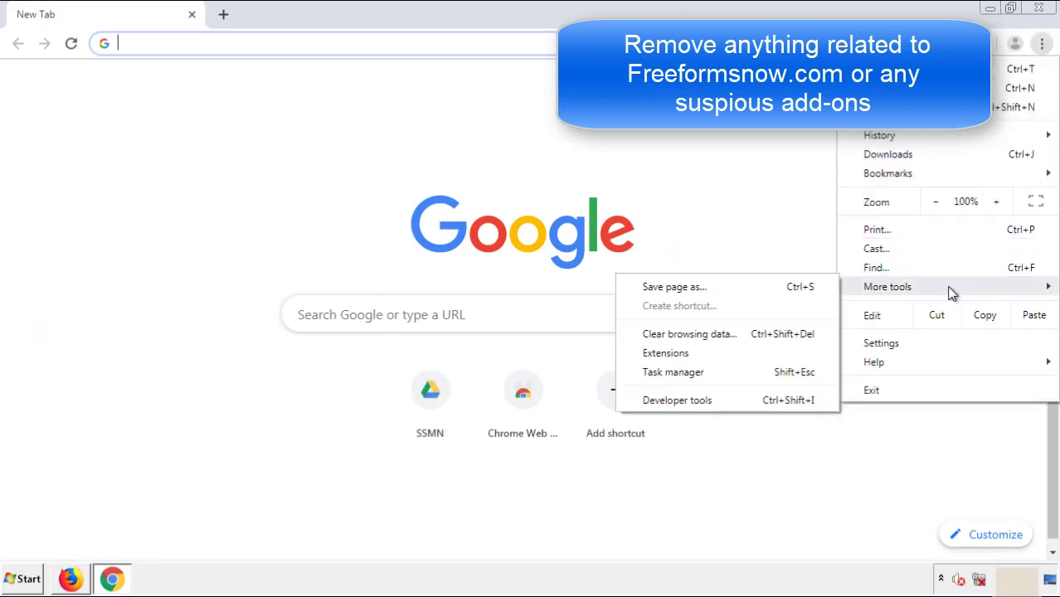
{"action": "left_click", "coordinate": [674, 352]}
{"action": "scroll", "coordinate": [300, 277], "scroll_direction": "down", "scroll_amount": 7}
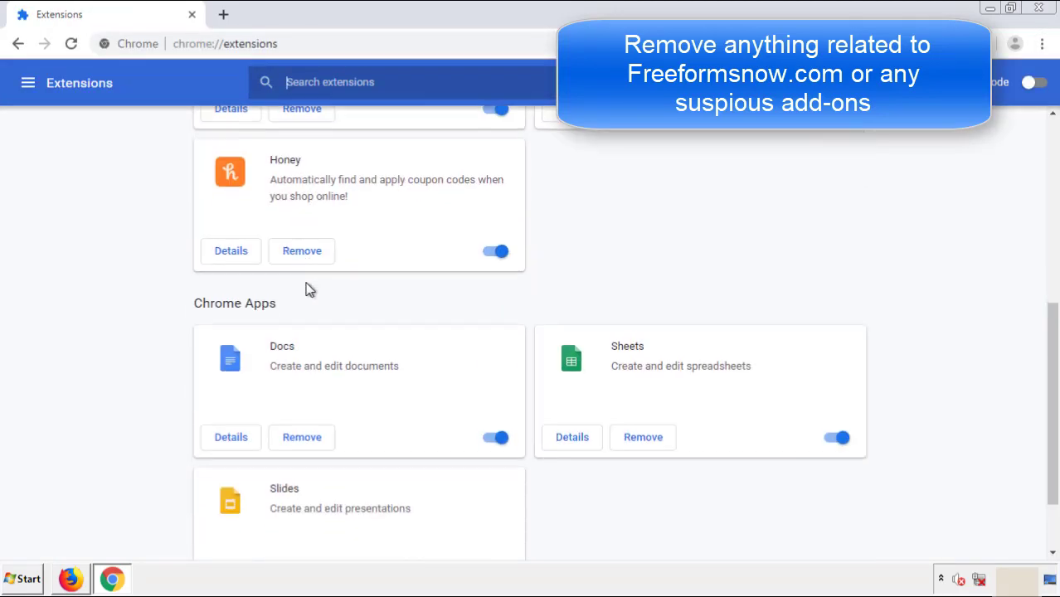
{"action": "scroll", "coordinate": [402, 304], "scroll_direction": "up", "scroll_amount": 7}
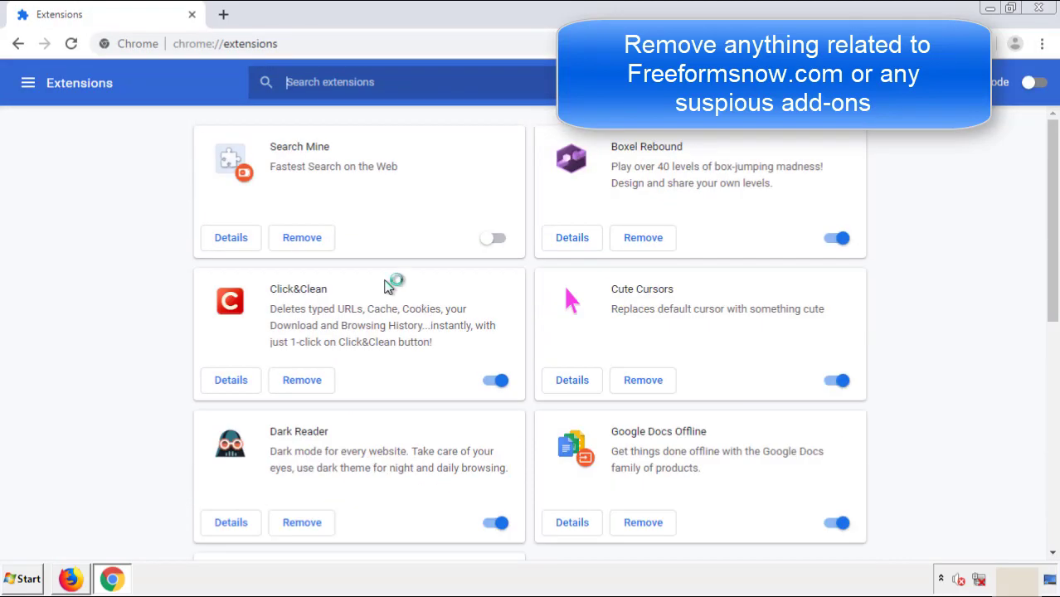
{"action": "left_click", "coordinate": [293, 240]}
{"action": "left_click", "coordinate": [593, 146]}
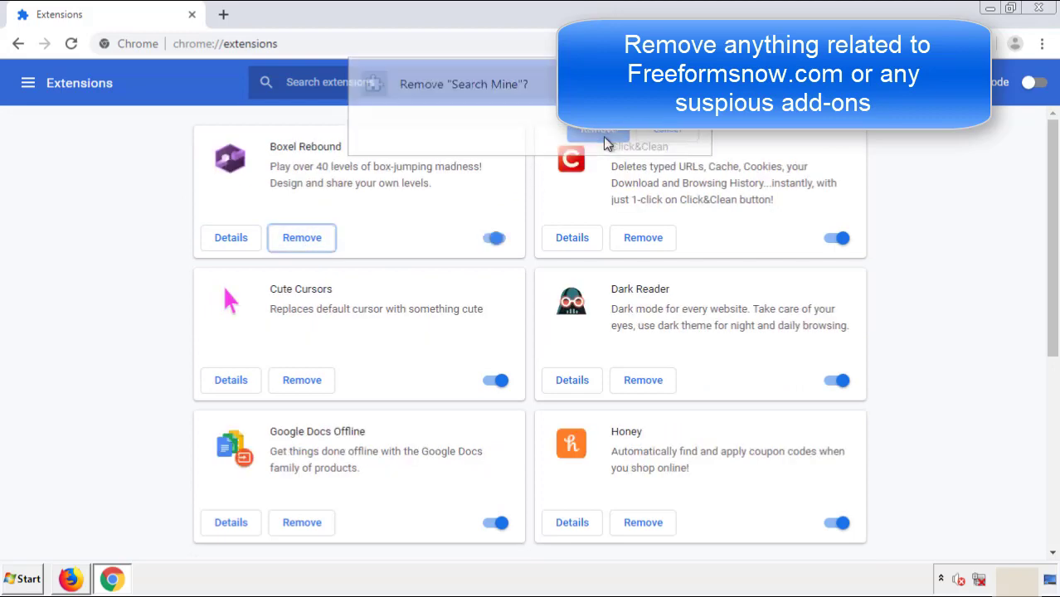
Step: Close Google Chrome and restart the computer from the Start menu's Shut down options
{"action": "left_click", "coordinate": [1047, 10]}
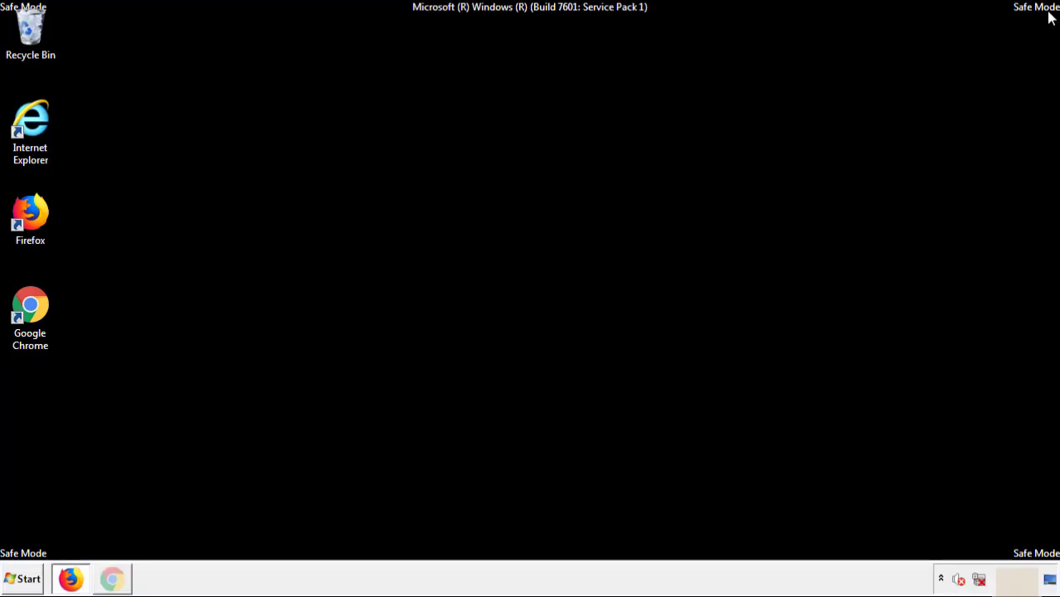
{"action": "left_click", "coordinate": [25, 579]}
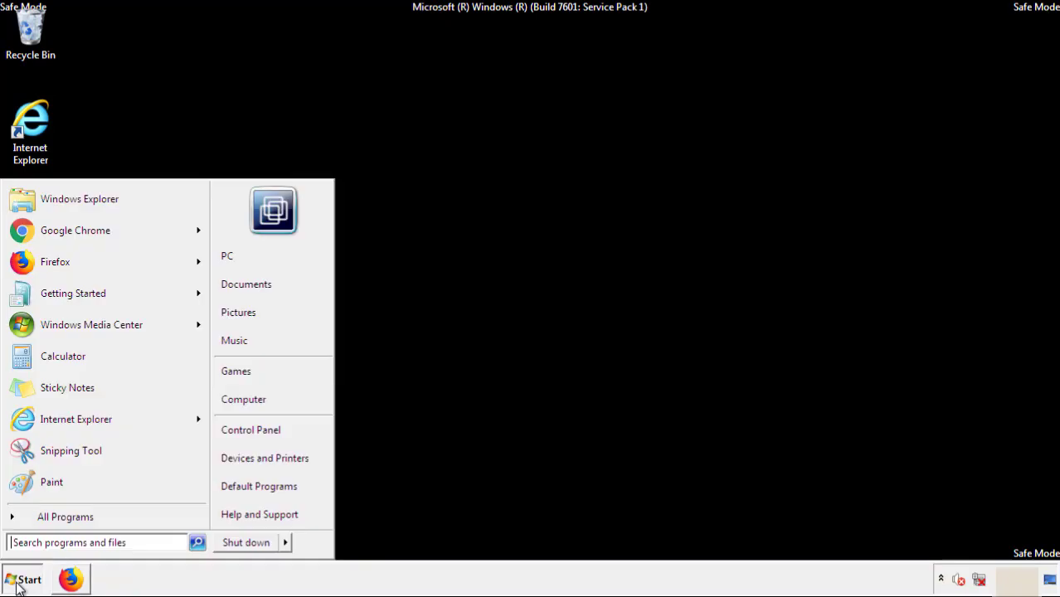
{"action": "left_click", "coordinate": [286, 544]}
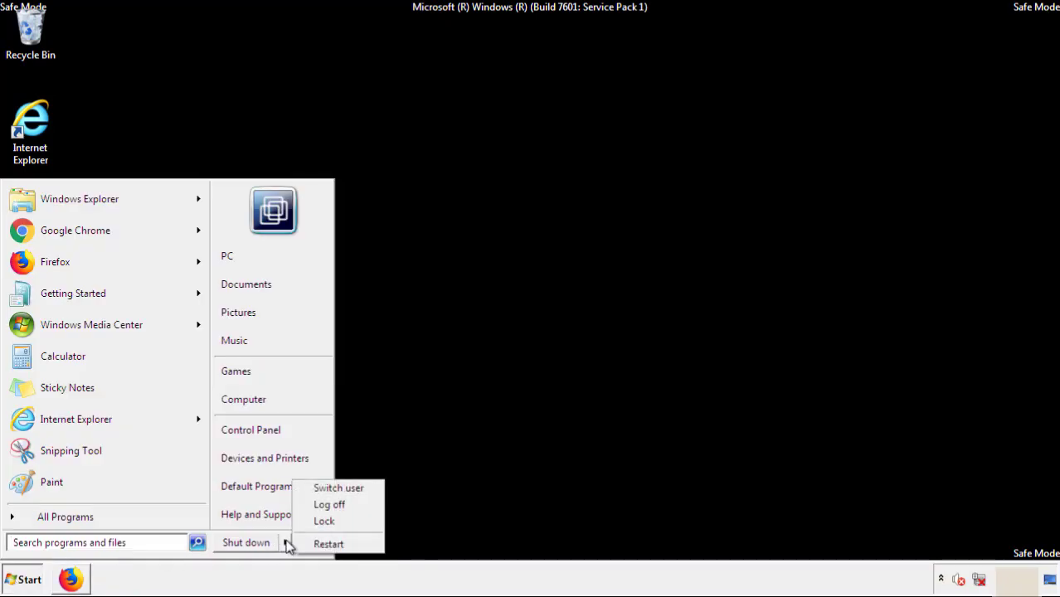
{"action": "left_click", "coordinate": [329, 544]}
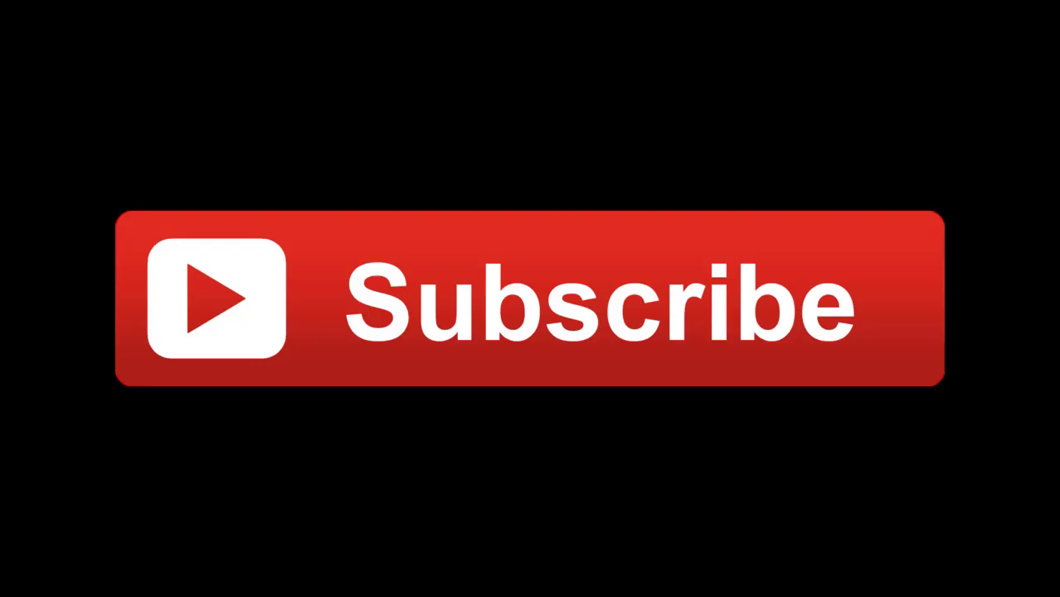